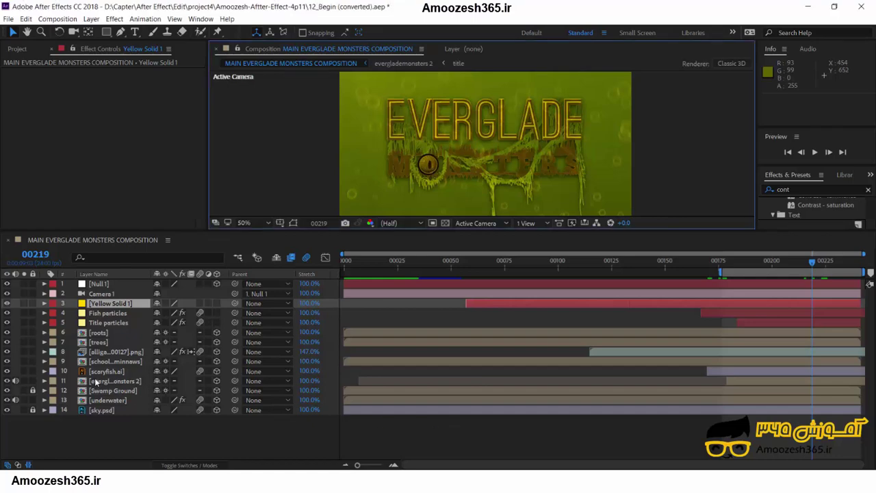
- Open the title composition nested inside everglademonsters 2 and select its eye layer
left_click(96, 382)
double_click(96, 381)
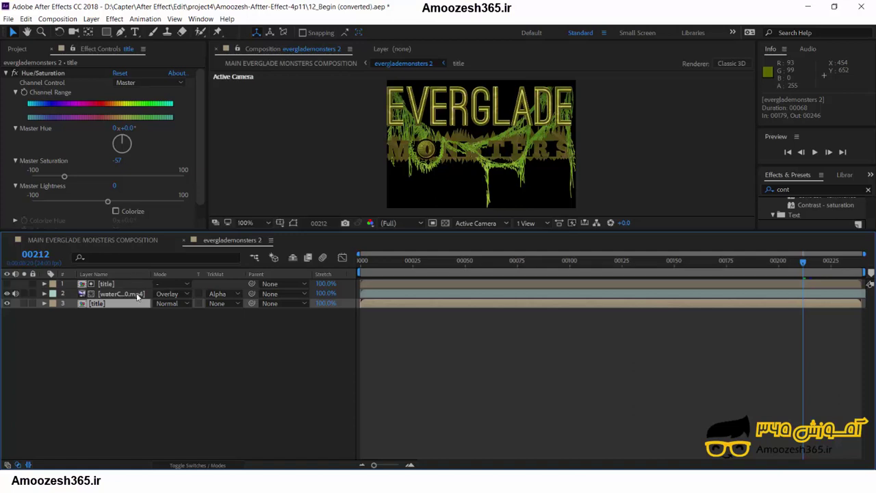
double_click(98, 306)
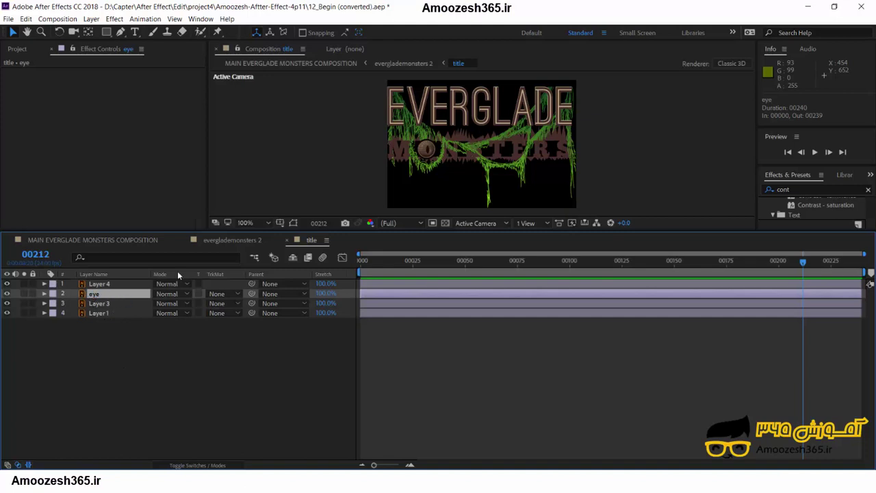
left_click(293, 223)
left_click(91, 296)
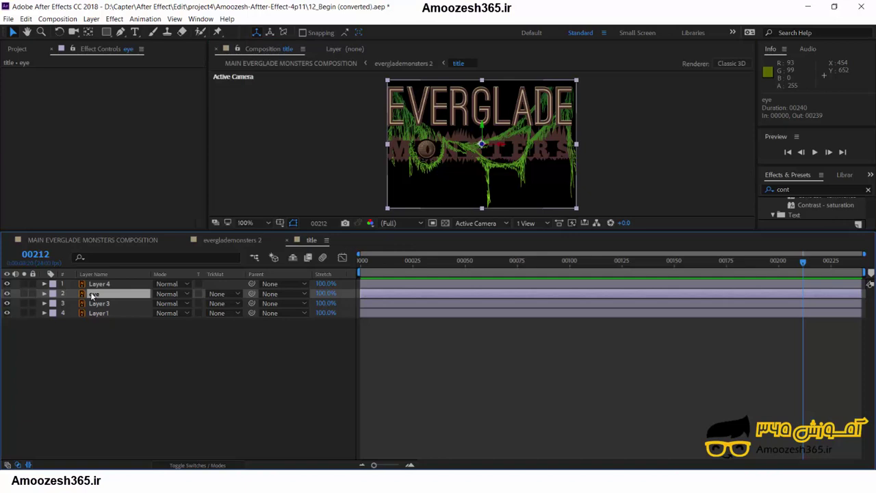
- Add eye texture.psd from the project's Graphics folder to the title composition, directly above the eye layer
left_click(18, 49)
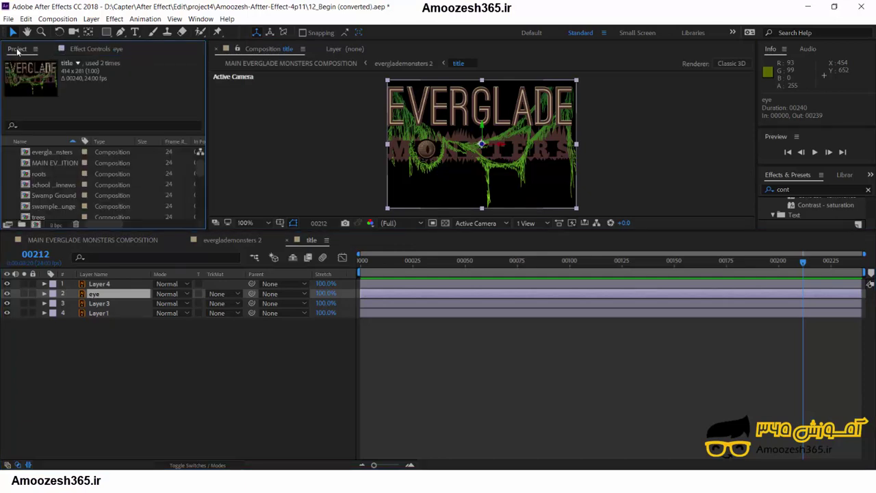
scroll(79, 174, "down", 5)
key("ctrl+f")
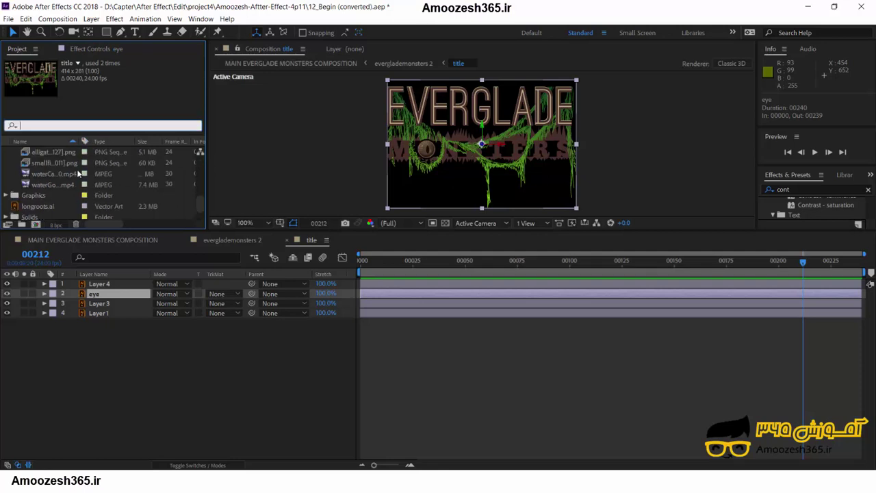
scroll(79, 174, "down", 1)
left_click(15, 174)
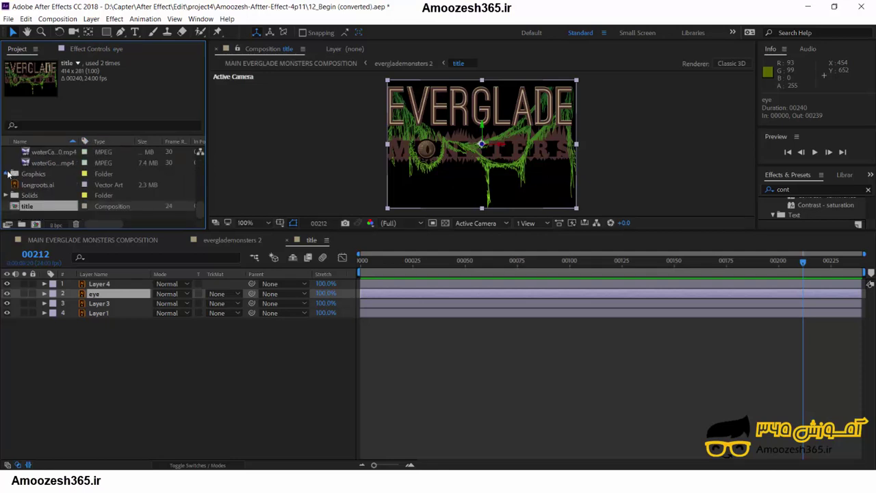
scroll(79, 177, "down", 1)
left_click(60, 196)
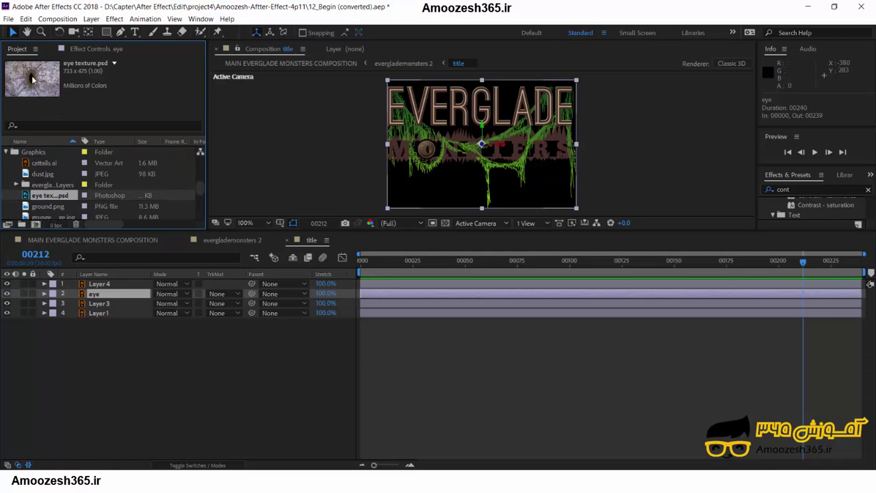
left_click_drag(32, 82, 75, 289)
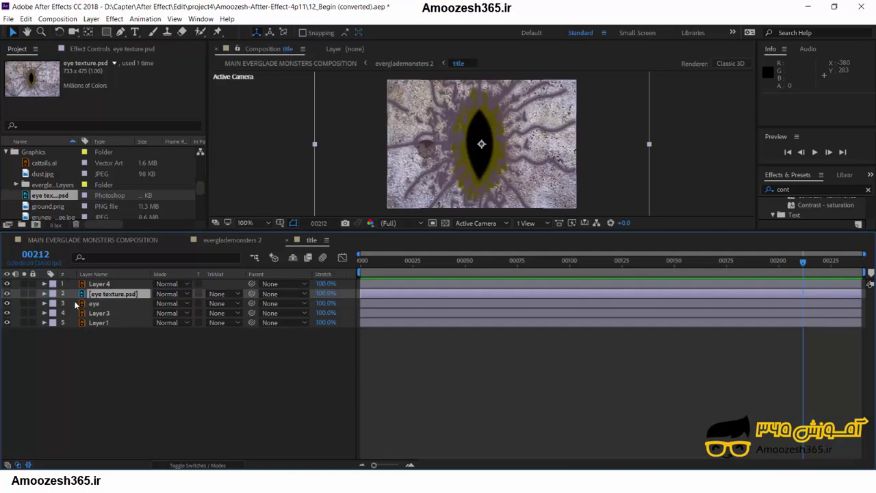
- Pre-compose the eye texture layer as eye texture.psd Comp 1, moving all attributes into the new composition
left_click(81, 295)
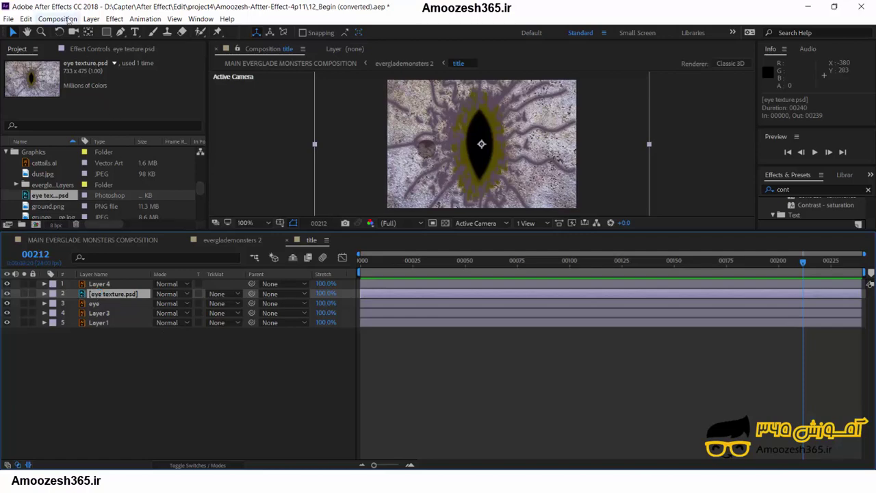
left_click(90, 19)
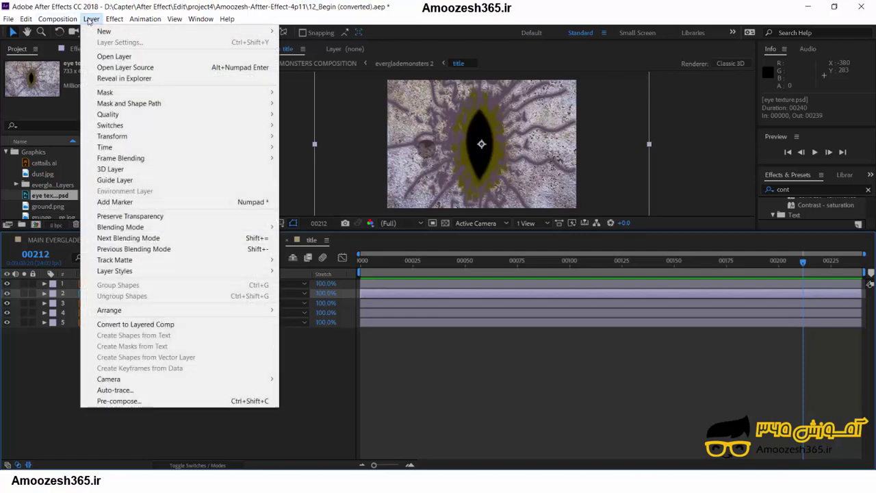
left_click(118, 401)
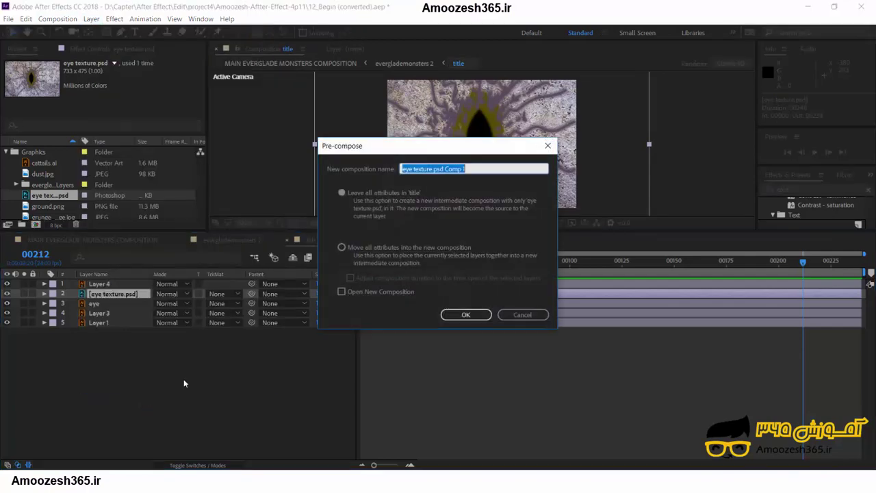
left_click(342, 247)
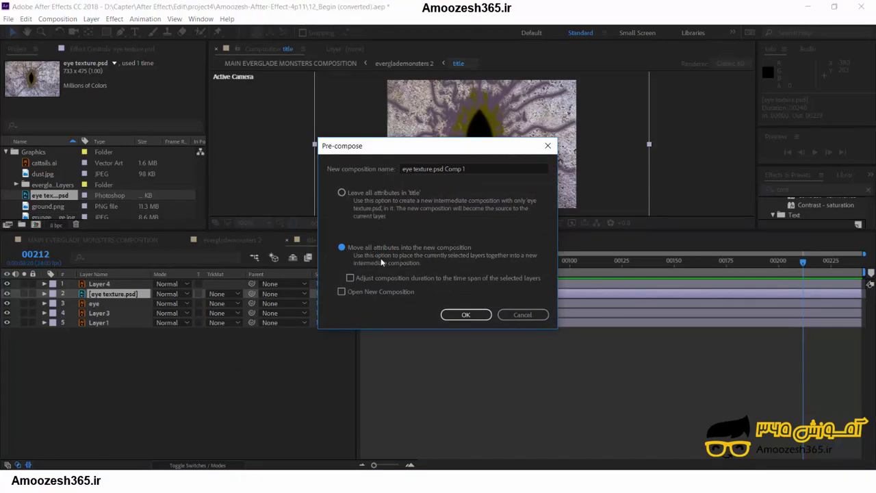
left_click(466, 315)
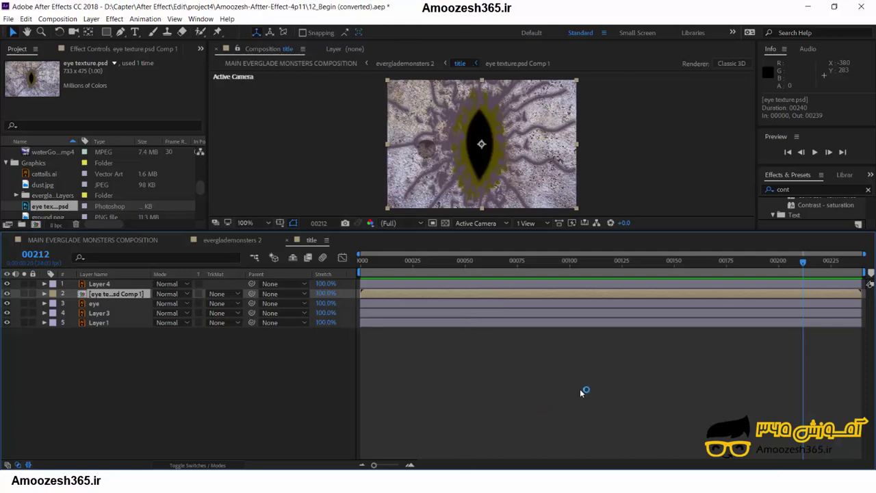
- Rearrange the workspace so the composition view and the effects list have more vertical room
left_click_drag(792, 233, 802, 323)
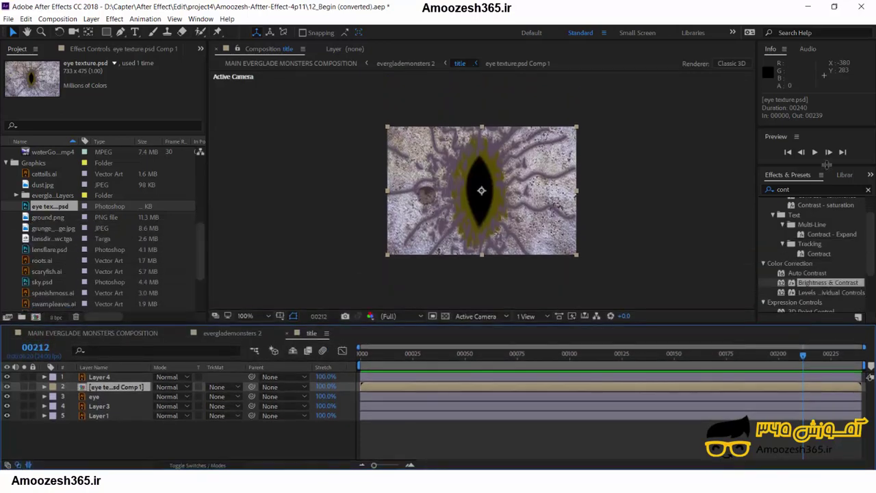
left_click_drag(827, 165, 820, 78)
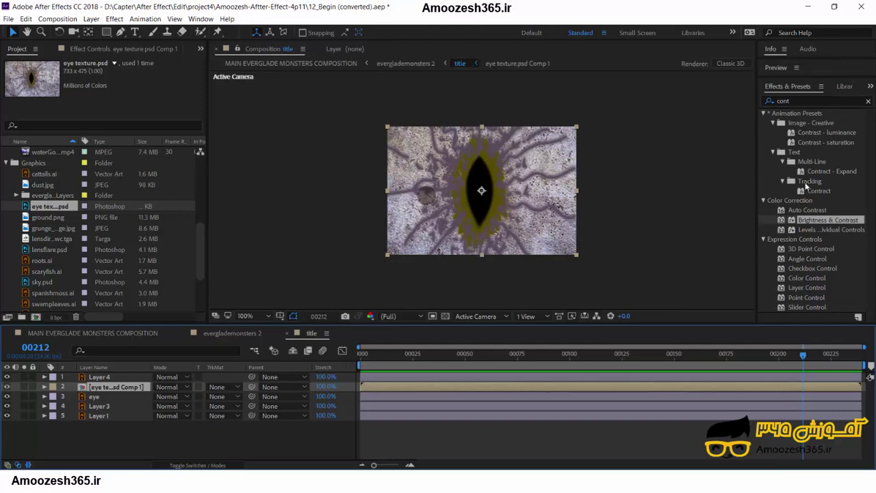
left_click_drag(685, 324, 683, 272)
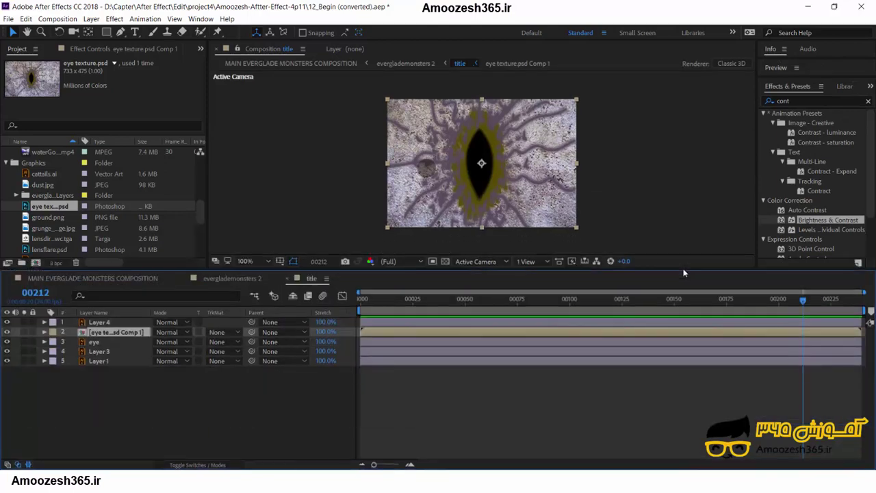
- Search the effects for "cc s" and apply CC Sphere to the pre-composed eye texture layer
left_click(801, 101)
double_click(801, 101)
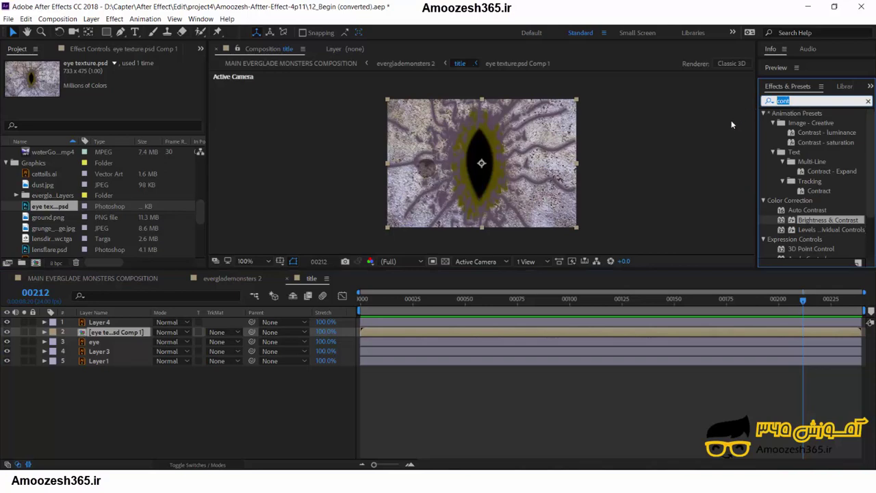
type("cc")
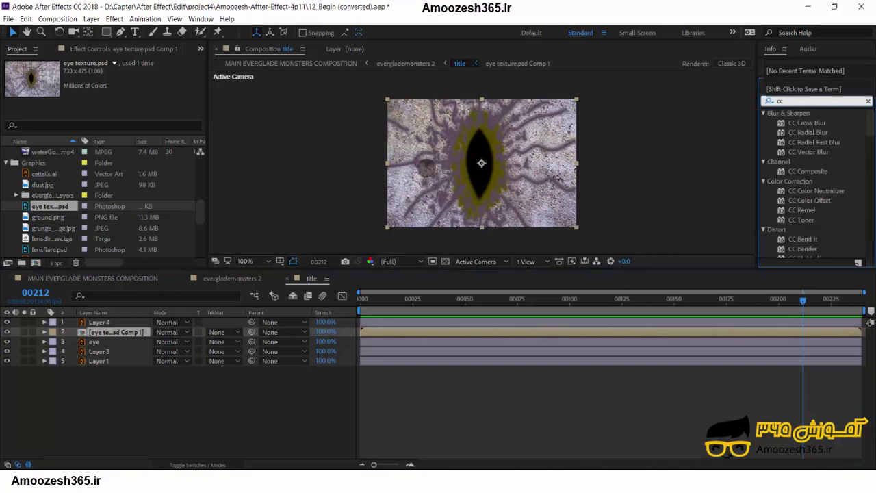
type(" s")
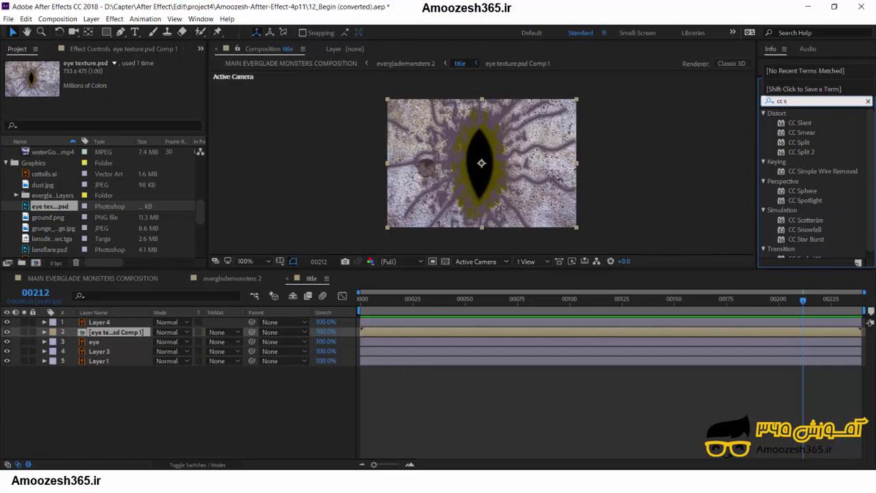
left_click(802, 191)
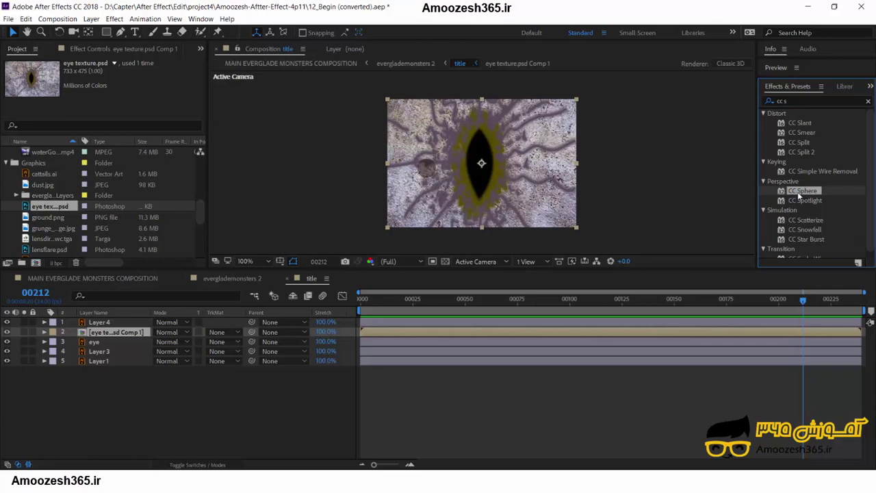
left_click_drag(800, 194, 111, 333)
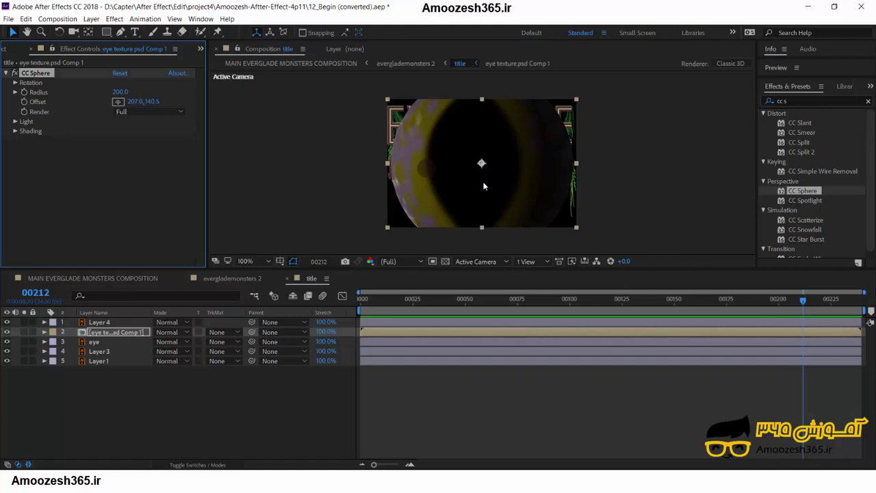
- Set the CC Sphere radius to 25 and its render mode to Outside
left_click_drag(121, 92, 61, 91)
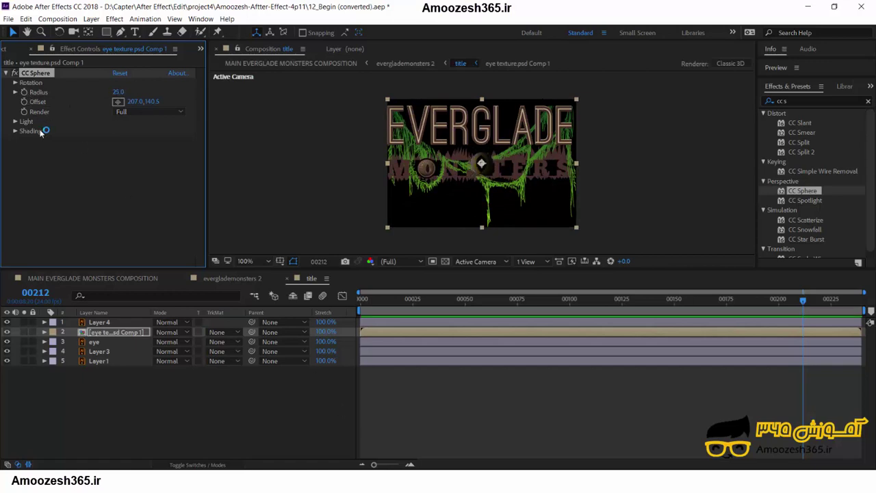
left_click(181, 112)
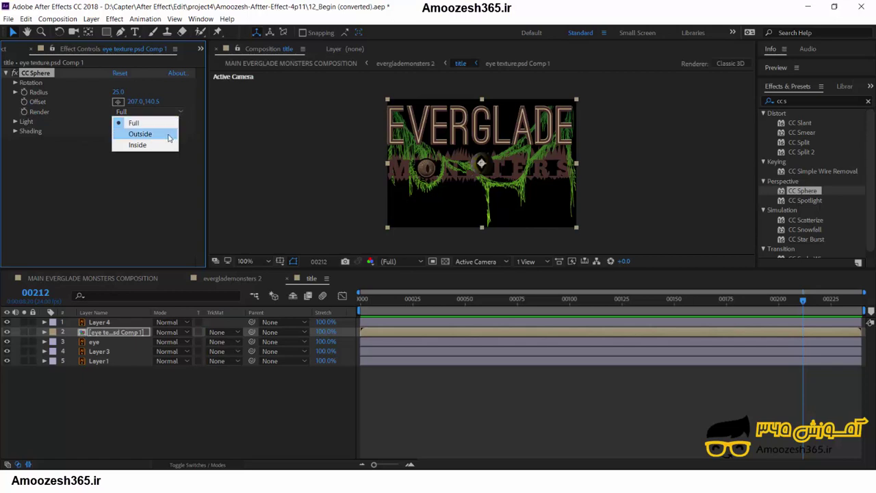
left_click(169, 136)
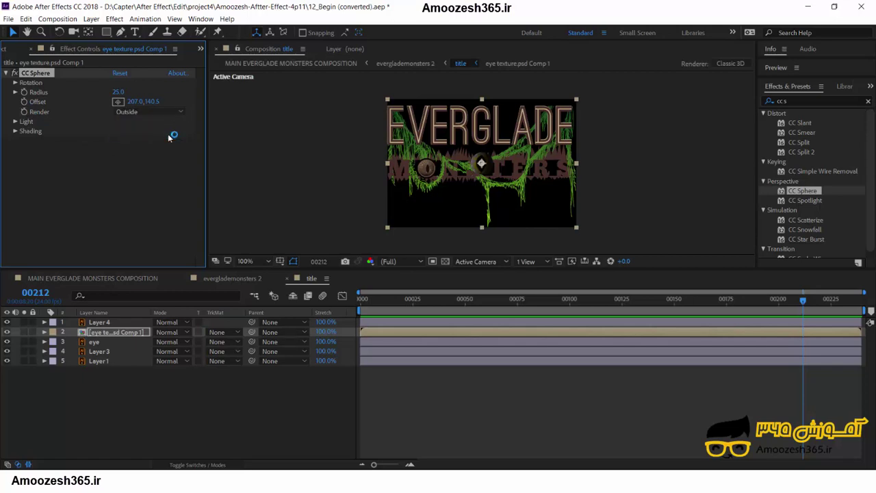
- Scale the texture layer inside eye texture.psd Comp 1 down to roughly the composition frame, and return to the title composition
left_click(86, 333)
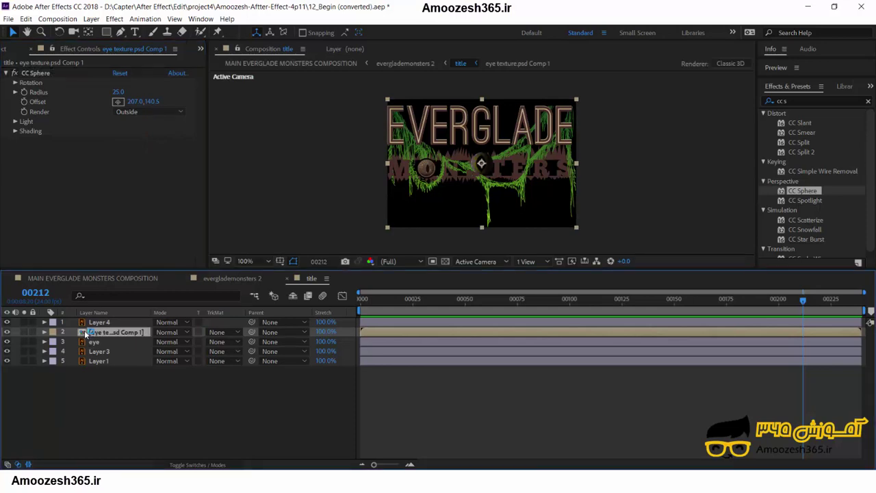
double_click(86, 333)
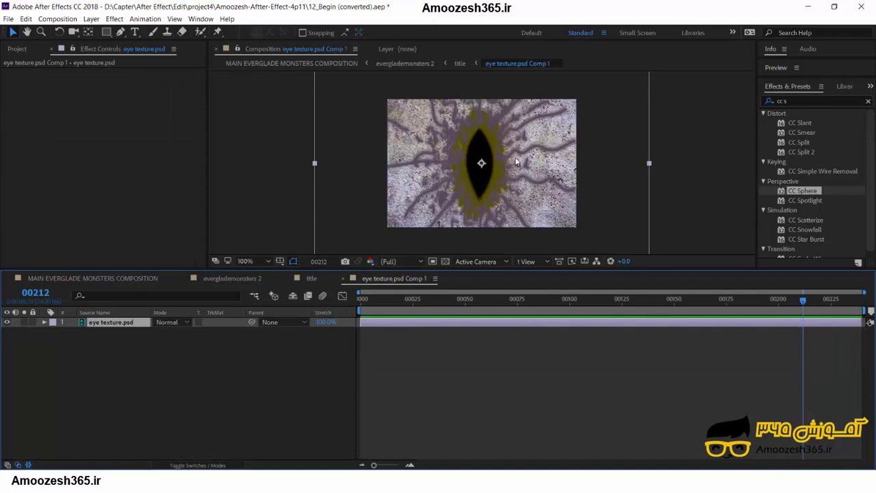
key("comma")
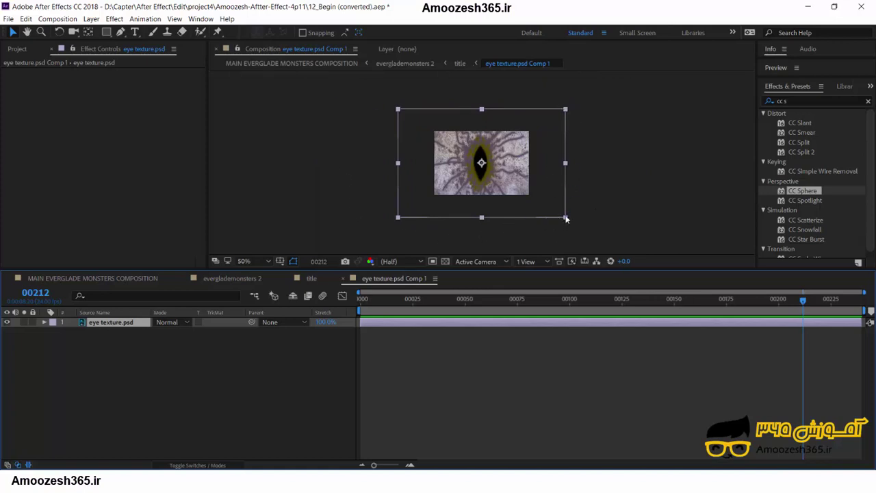
left_click(567, 220)
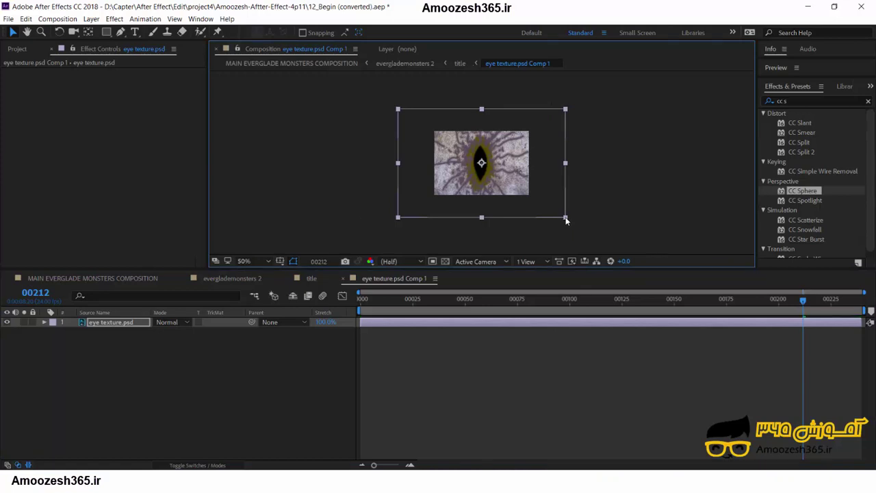
left_click_drag(566, 220, 534, 195)
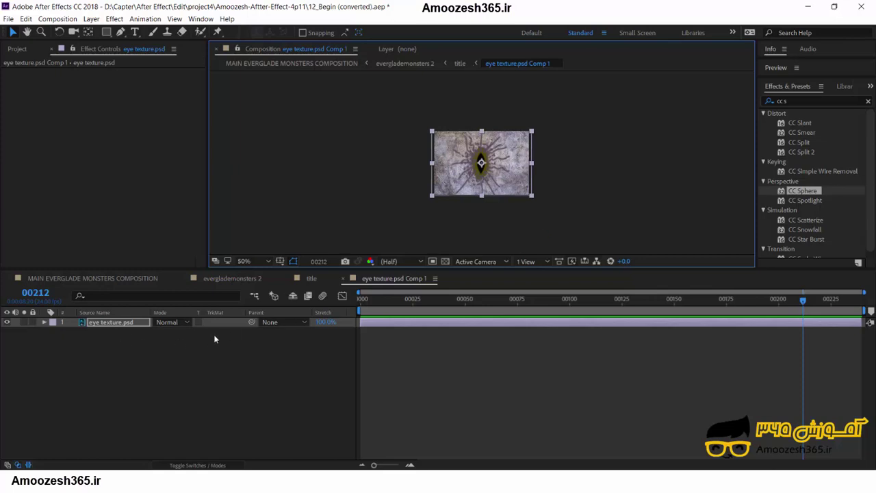
left_click(340, 279)
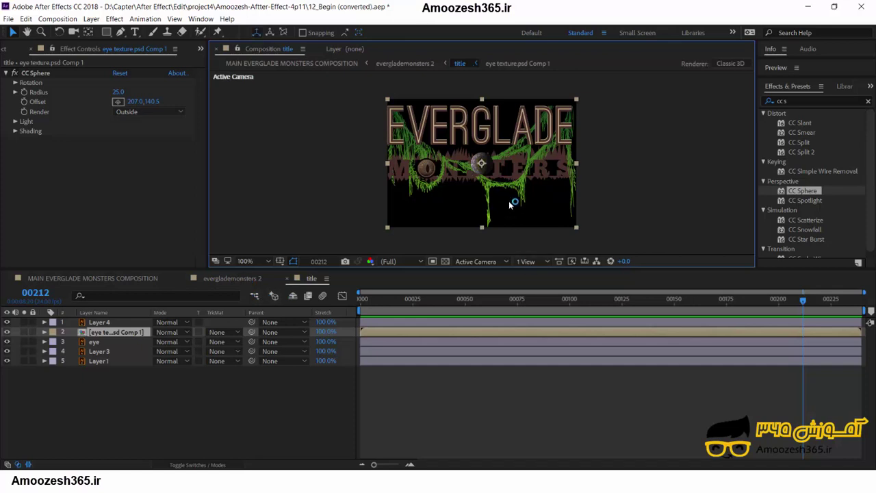
left_click(344, 218)
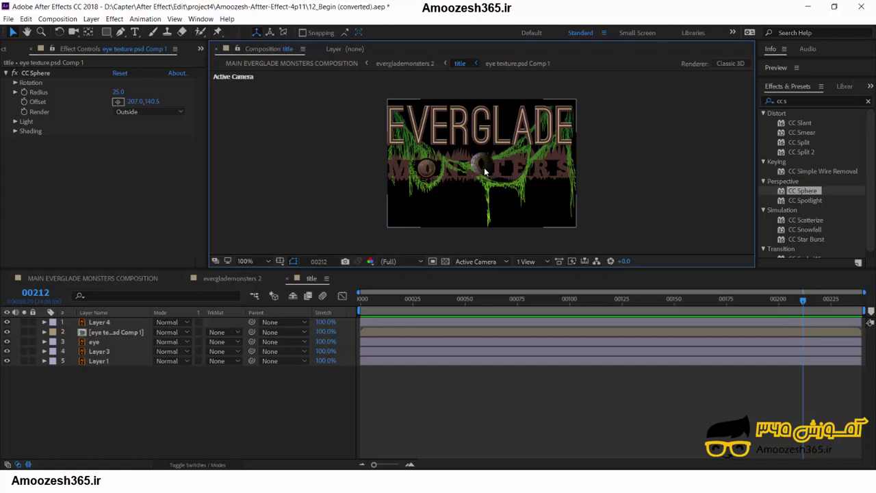
- Try scaling the texture layer inside eye texture.psd Comp 1 down to about two thirds of the frame and check it in the title composition
left_click(221, 276)
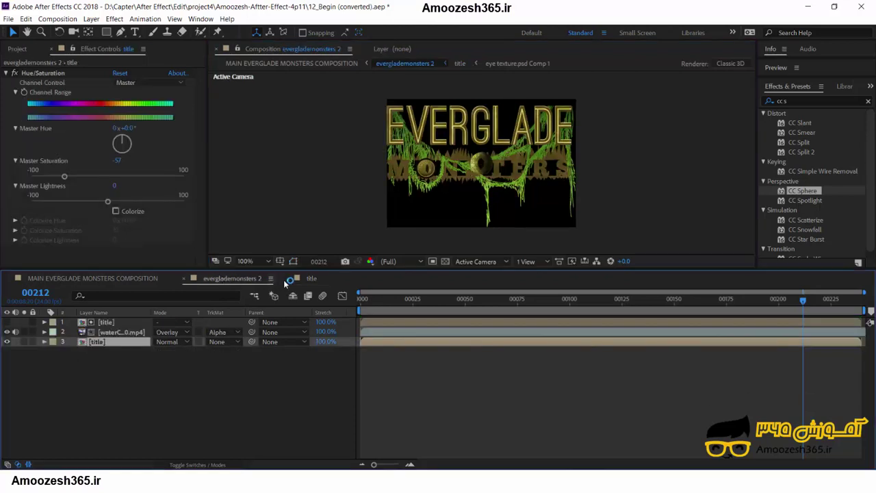
left_click(105, 332)
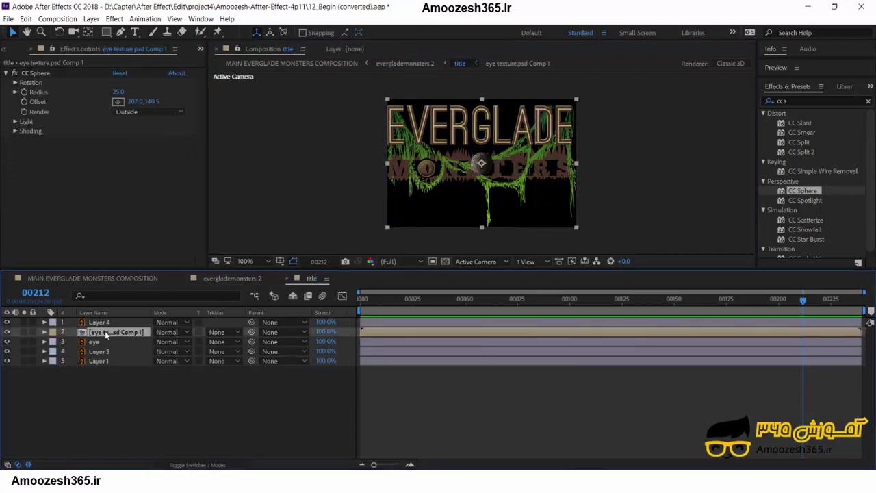
double_click(105, 332)
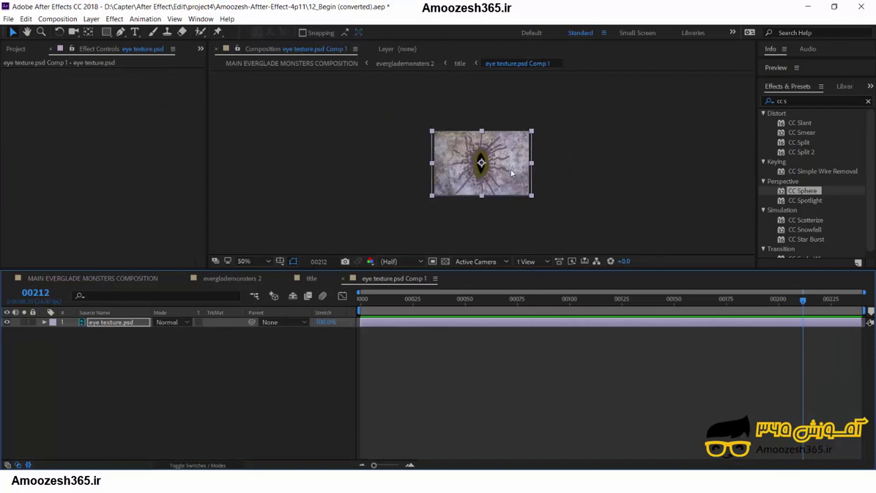
left_click(532, 199)
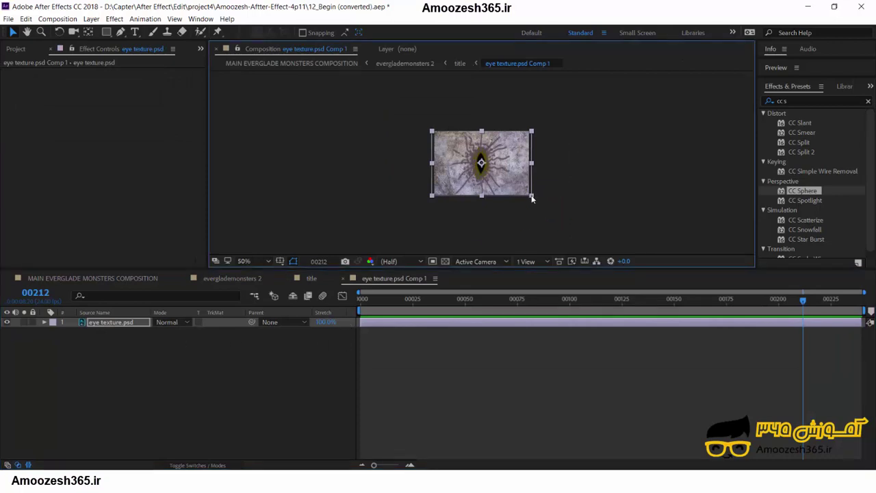
left_click_drag(532, 199, 505, 179)
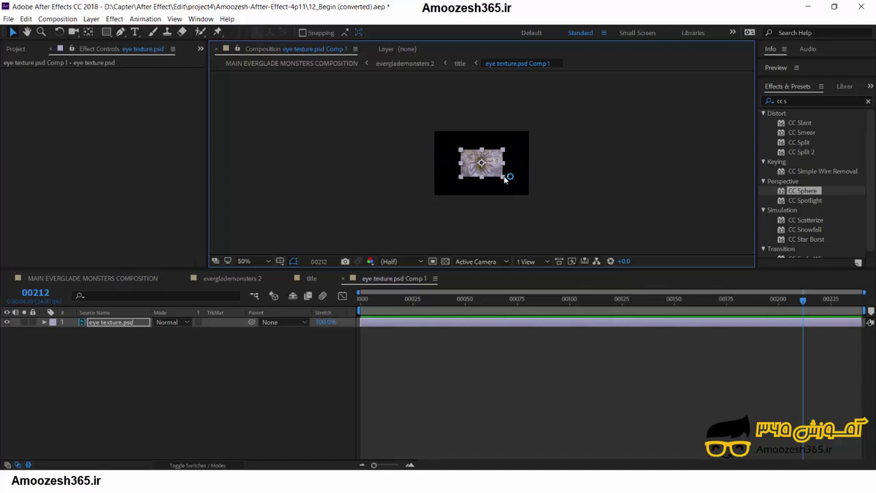
left_click_drag(505, 178, 522, 189)
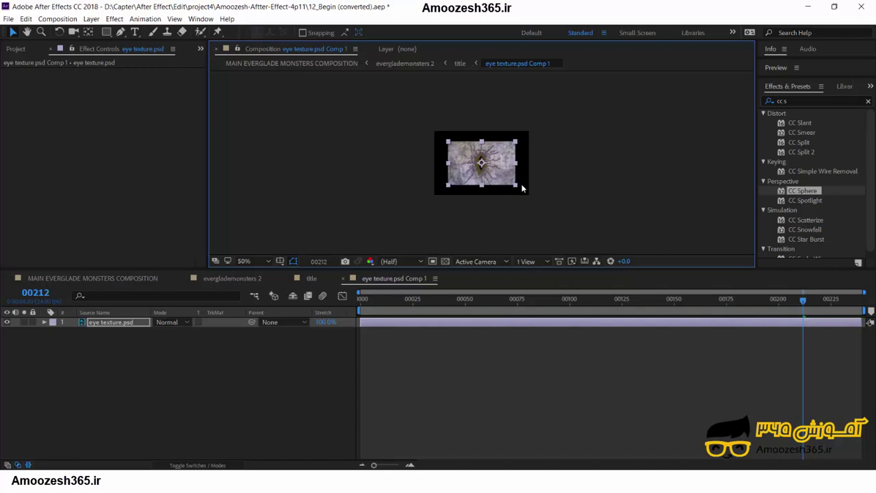
left_click(222, 252)
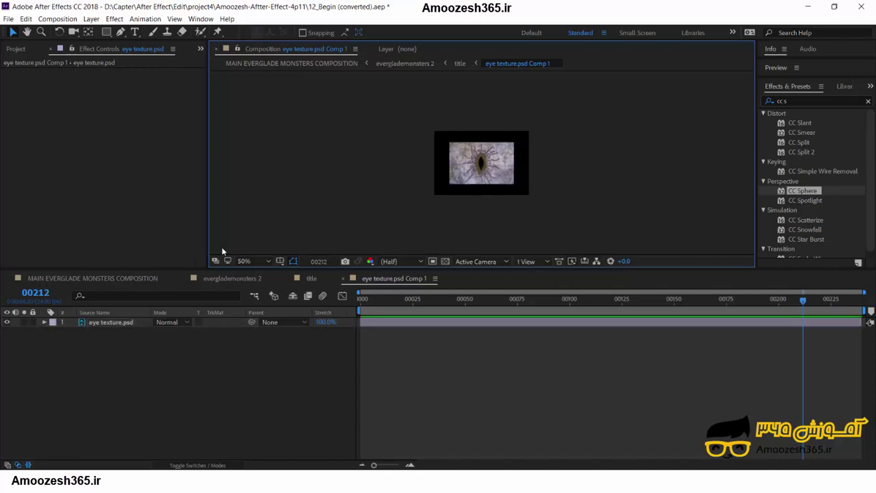
left_click(313, 278)
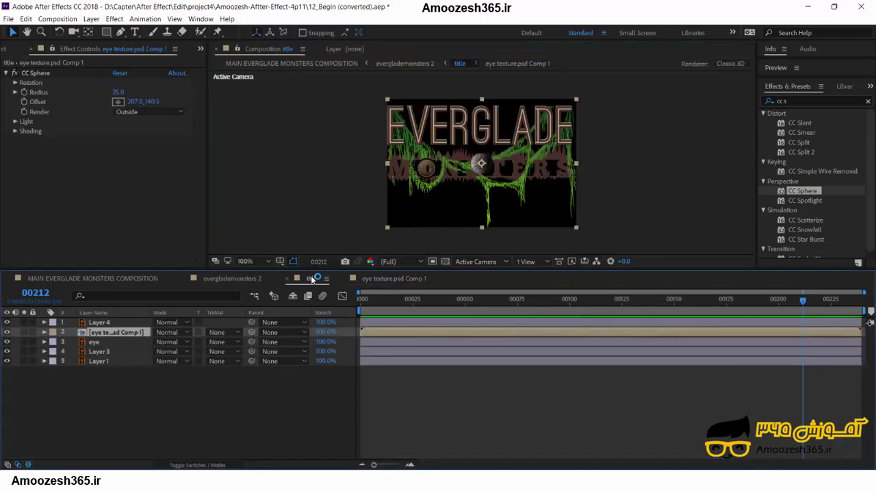
left_click(619, 180)
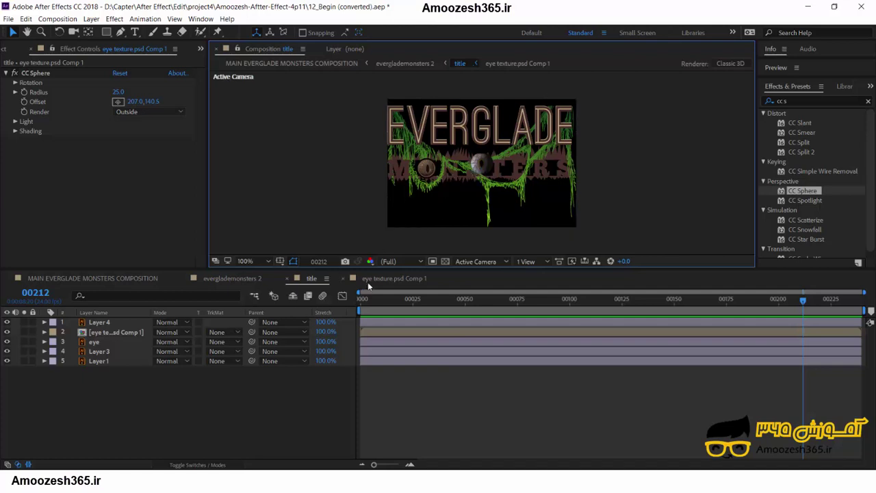
- Scale the texture layer inside eye texture.psd Comp 1 up to just cover the composition frame, and return to the title composition
left_click(388, 278)
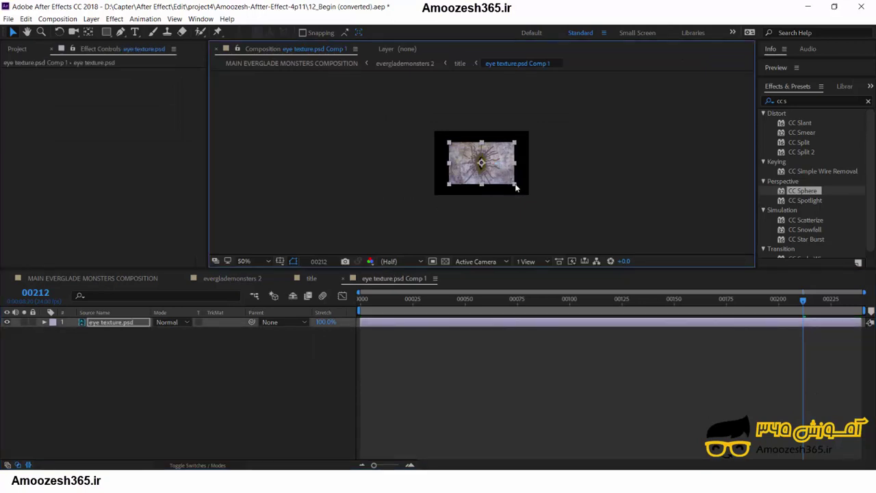
left_click_drag(514, 186, 531, 199)
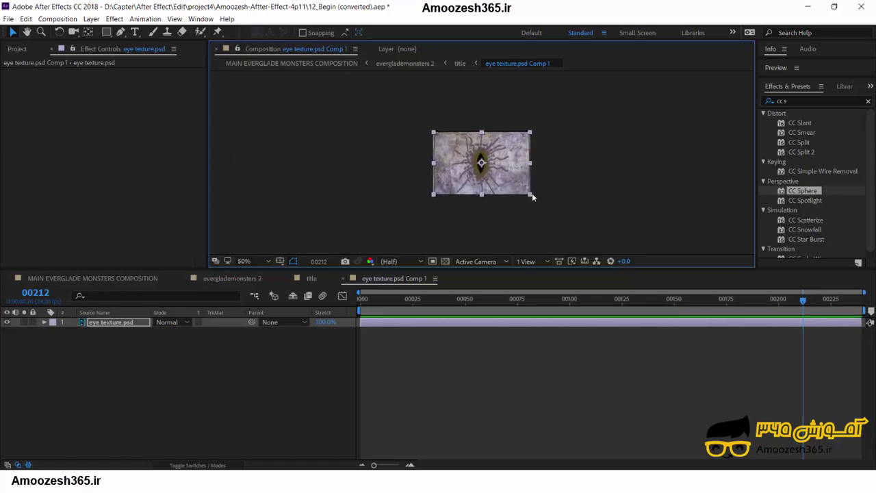
left_click(574, 178)
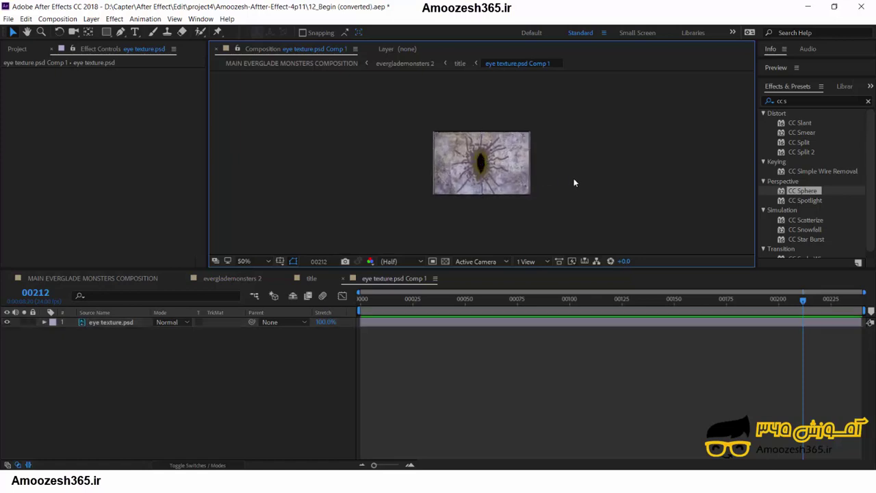
left_click(312, 279)
left_click(628, 194)
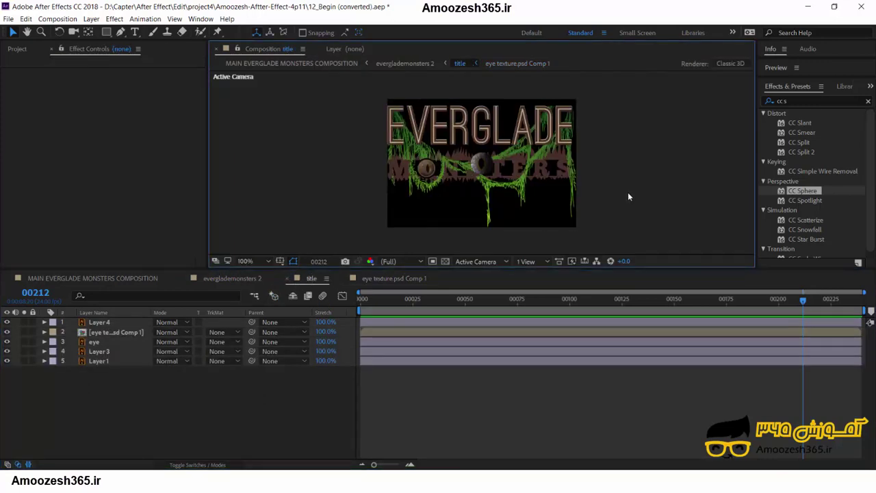
- Set the CC Sphere offset of the eye texture layer to 88.0,153.0, over the O of MONSTERS
left_click(96, 332)
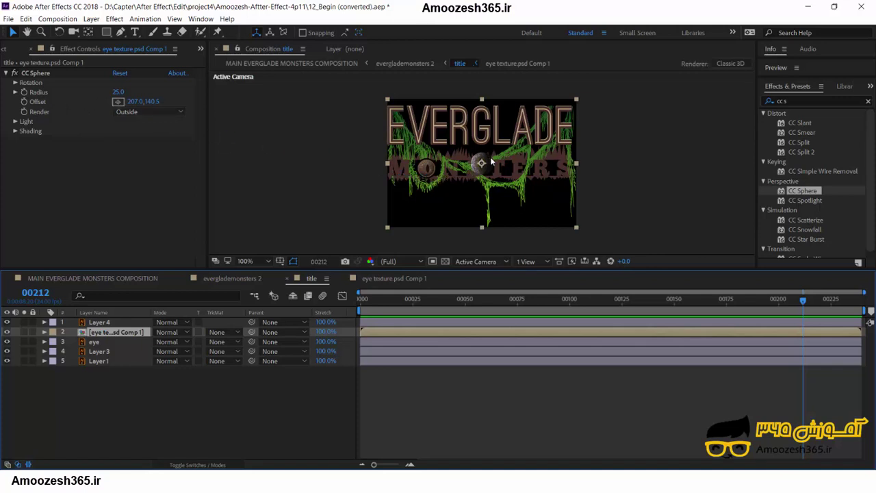
left_click(118, 101)
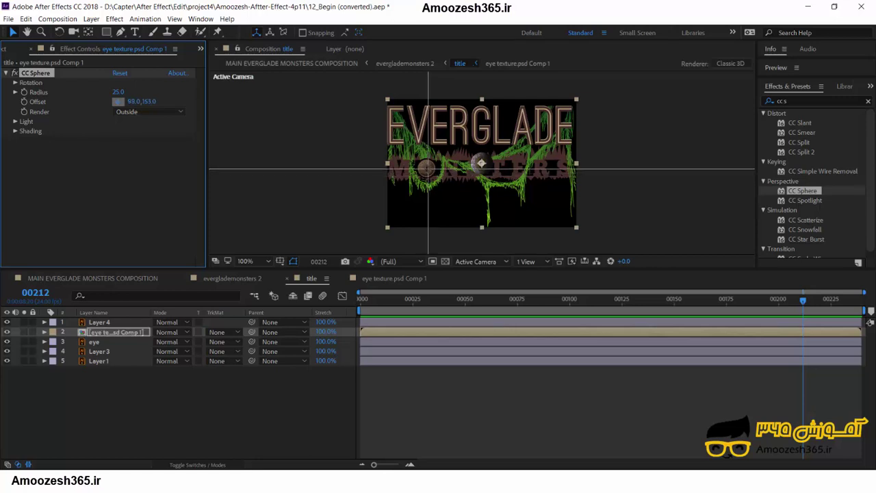
left_click(427, 169)
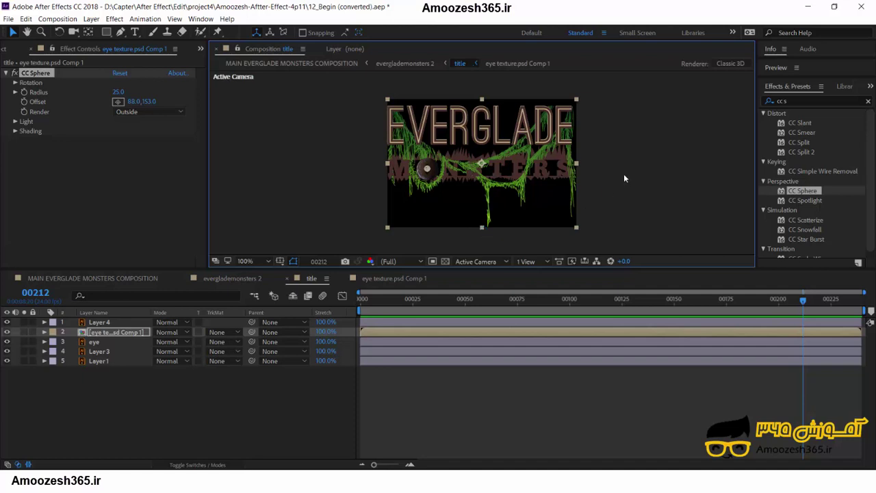
- Reduce the CC Sphere radius to 20 so the eyeball fits inside the O
scroll(623, 178, "up", 1)
scroll(415, 188, "up", 2)
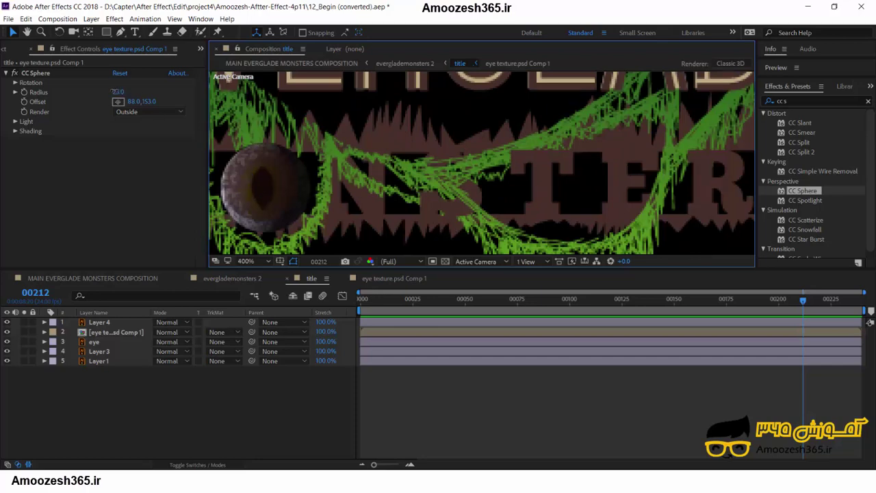
left_click_drag(118, 93, 109, 91)
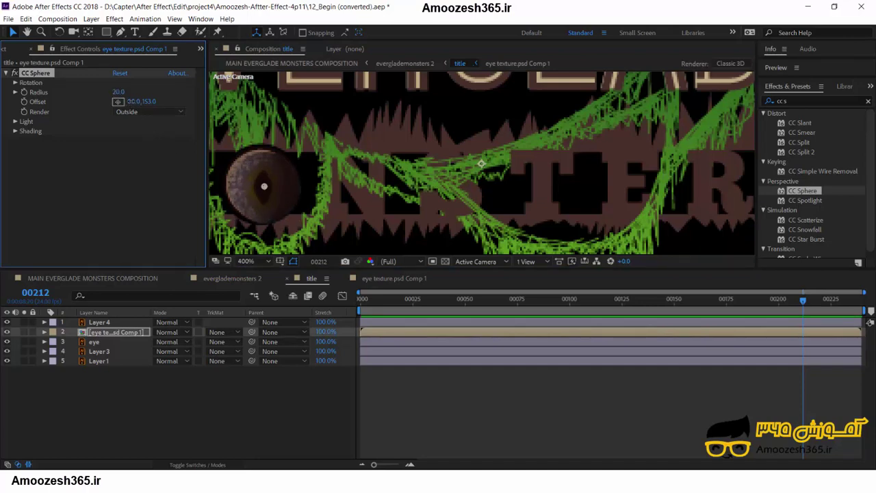
- Fine-tune the CC Sphere offset to 85.8,151.0 to centre the eyeball within the O
left_click_drag(132, 101, 144, 102)
left_click(146, 102)
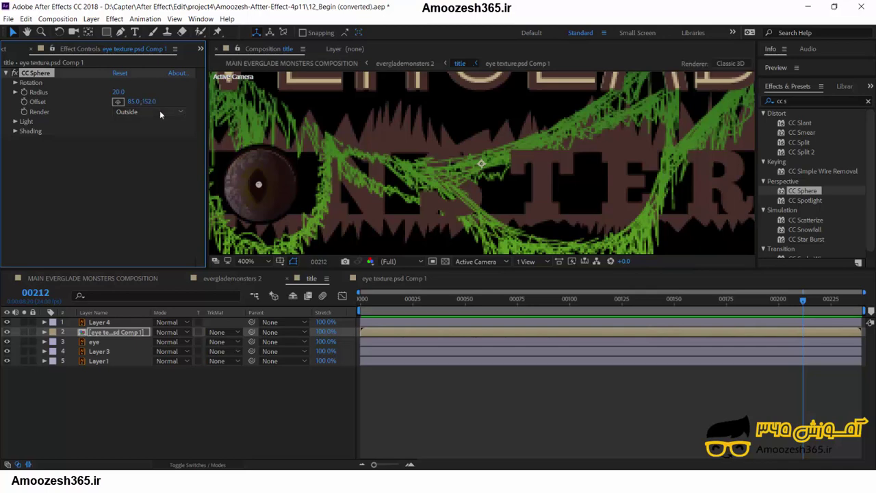
key("shift+Tab")
left_click_drag(264, 184, 260, 184)
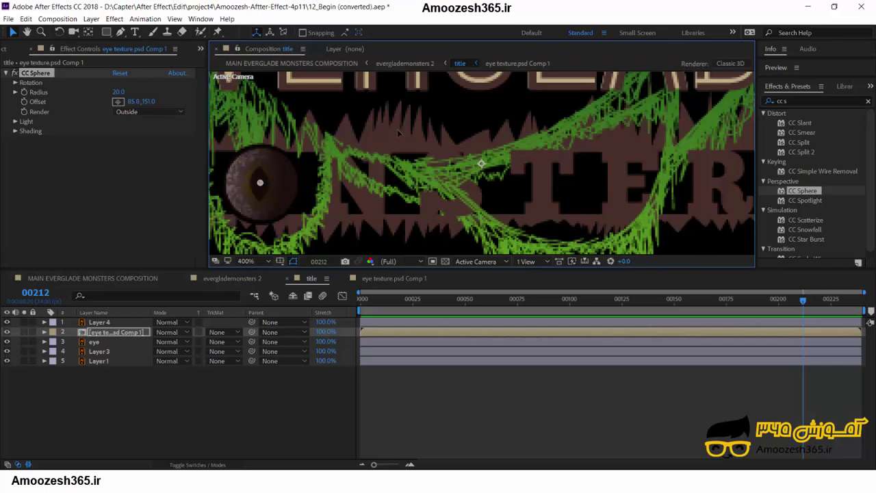
- Set the CC Sphere light intensity to 169 and its light direction to -36°
left_click(15, 121)
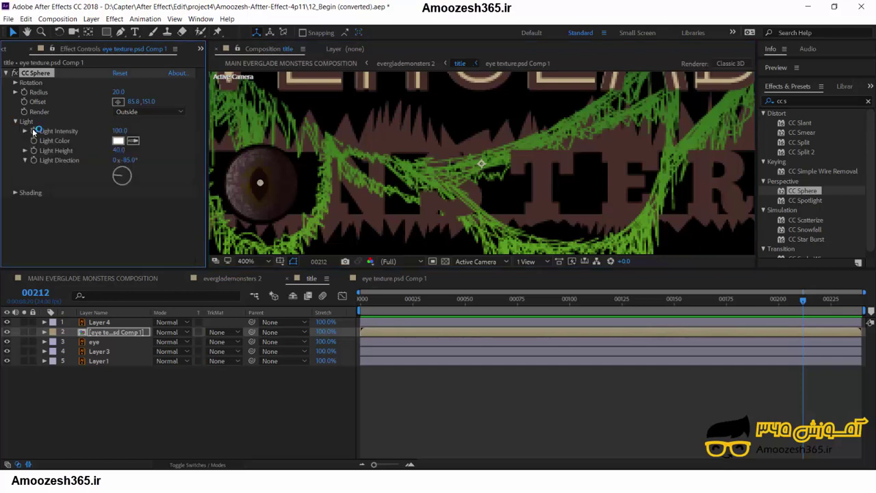
left_click_drag(119, 130, 157, 132)
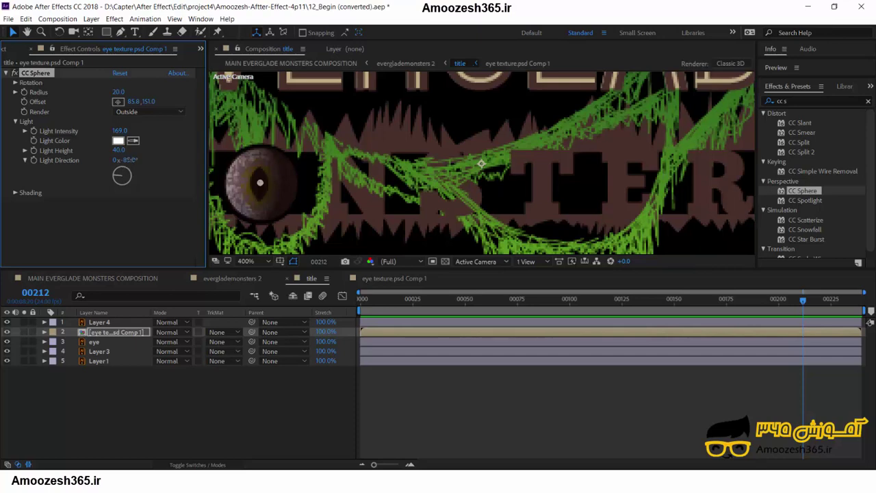
mouse_move(127, 167)
left_mouse_down()
mouse_move(134, 160)
mouse_move(118, 161)
mouse_move(138, 165)
left_mouse_up()
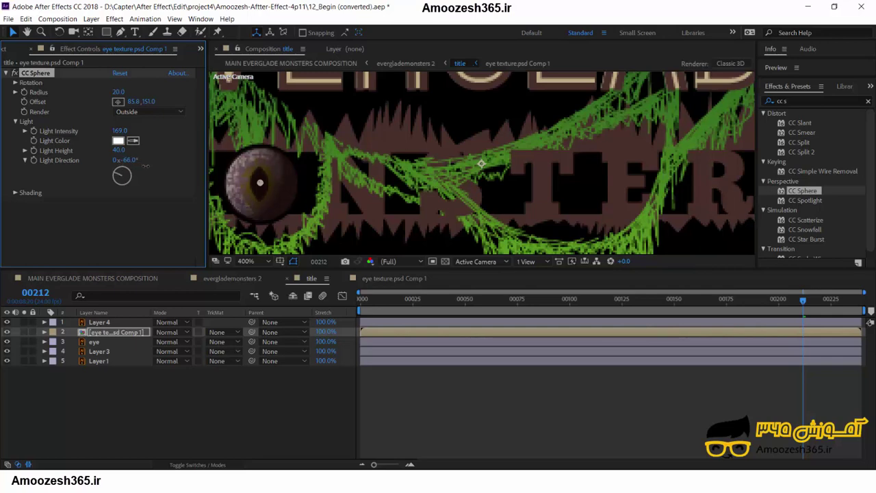
left_click_drag(147, 166, 157, 167)
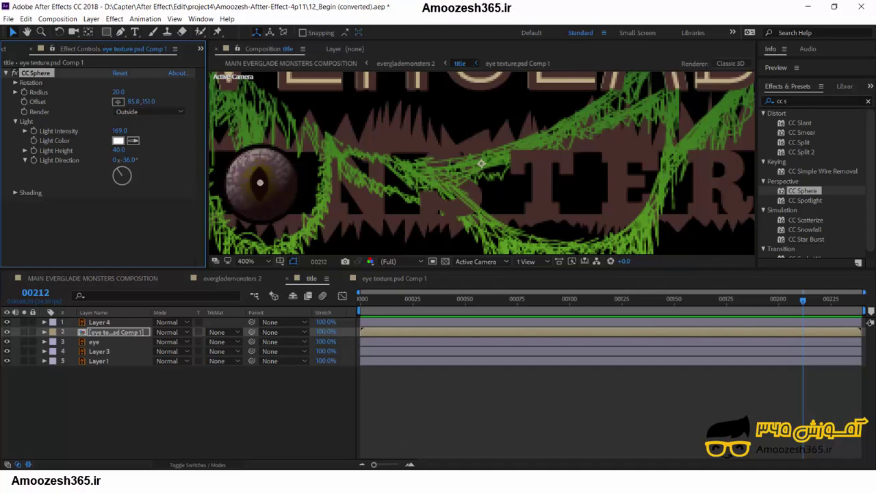
- Set the CC Sphere shading to specular 100, roughness 0.202 and reflective 69
left_click(16, 193)
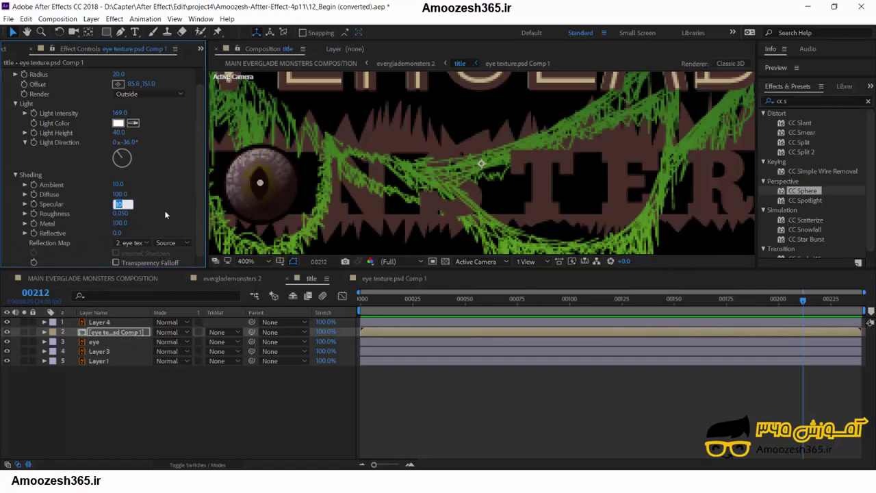
left_click_drag(120, 204, 188, 207)
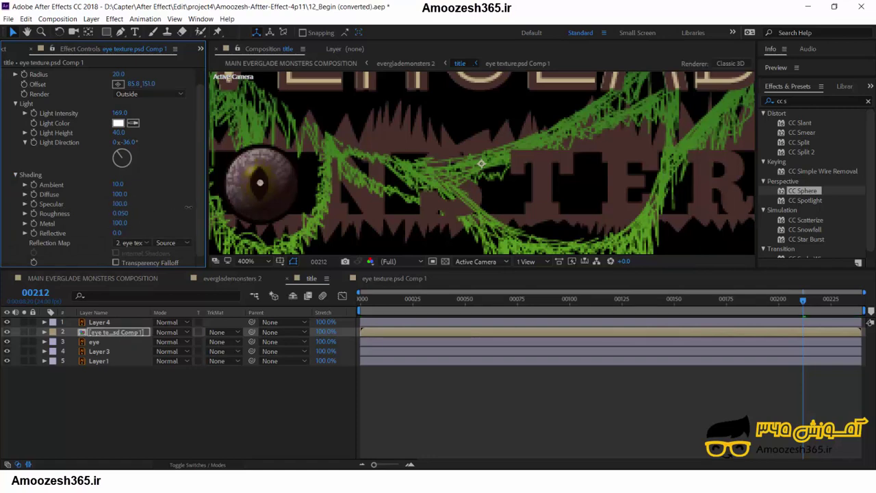
left_click(120, 204)
type("0")
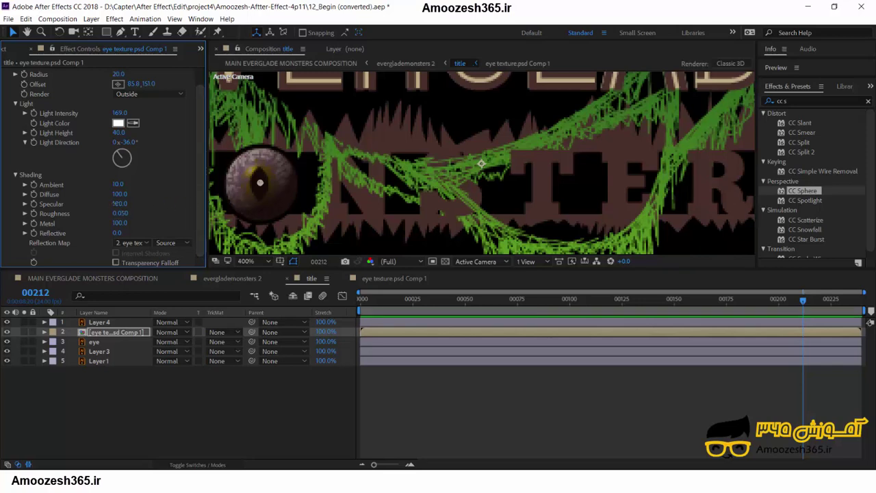
key("Return")
left_click_drag(98, 206, 157, 206)
left_click_drag(121, 213, 221, 220)
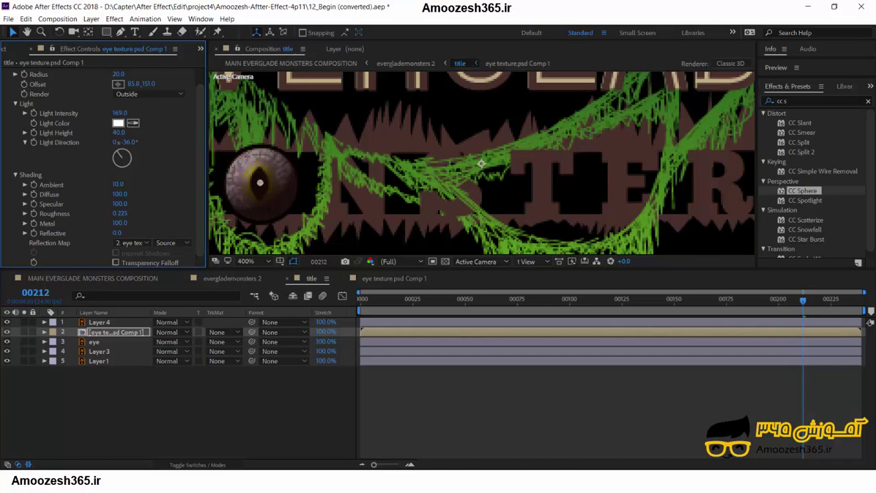
left_click_drag(117, 233, 159, 235)
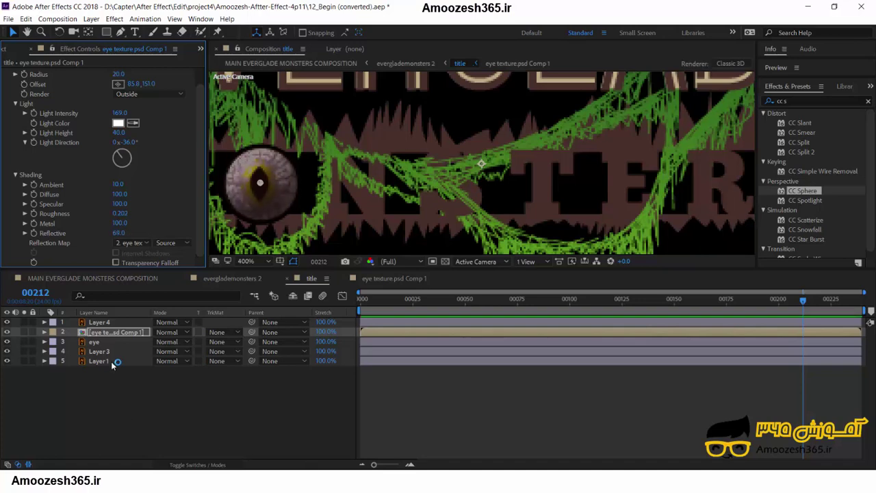
- Lower the opacity of Layer 4 in the title composition to 20%
left_click(107, 323)
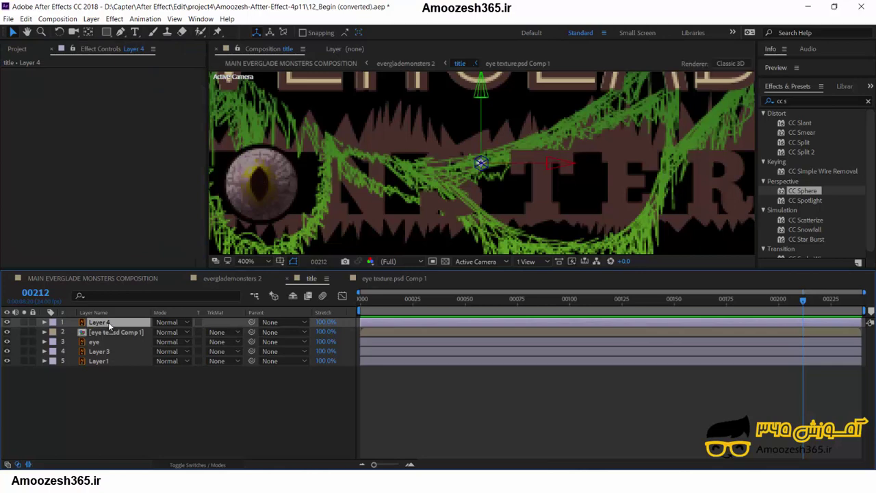
key("t")
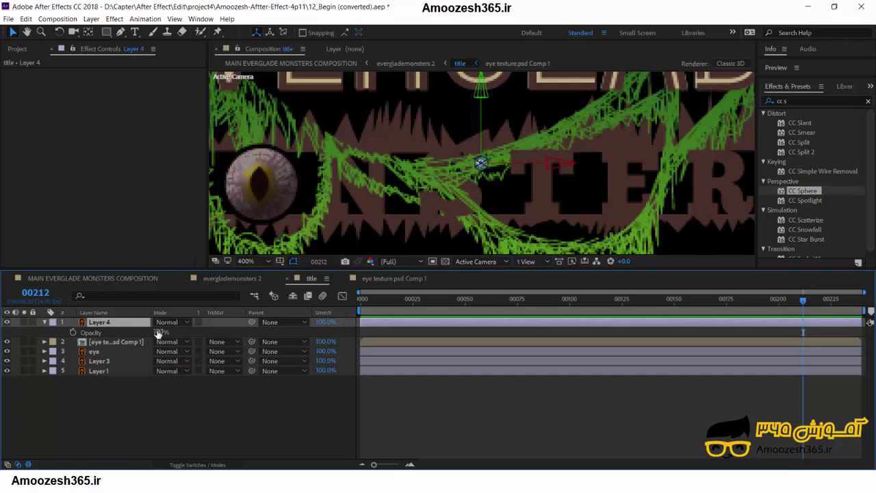
mouse_move(158, 333)
left_mouse_down()
mouse_move(119, 332)
mouse_move(152, 331)
left_mouse_up()
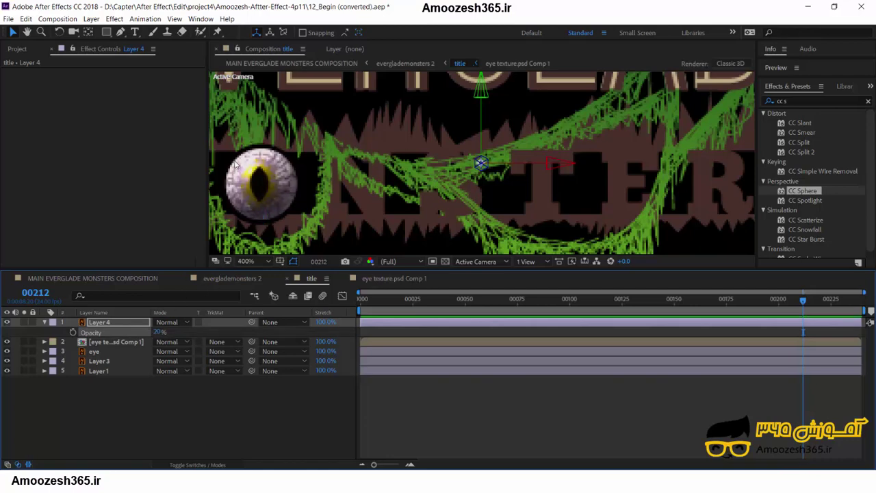
- Show the layer switches in the title composition's timeline and collapse Layer 4's opacity property
key("h")
left_click_drag(286, 191, 380, 131)
key("v")
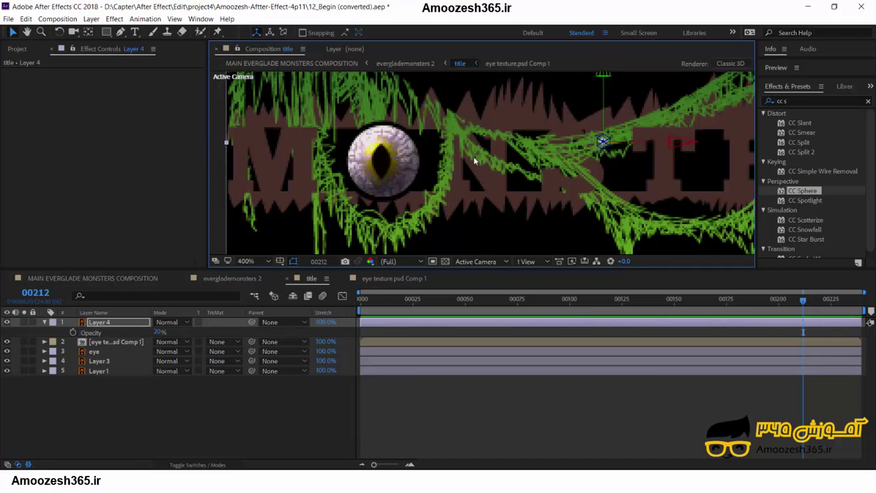
key("F4")
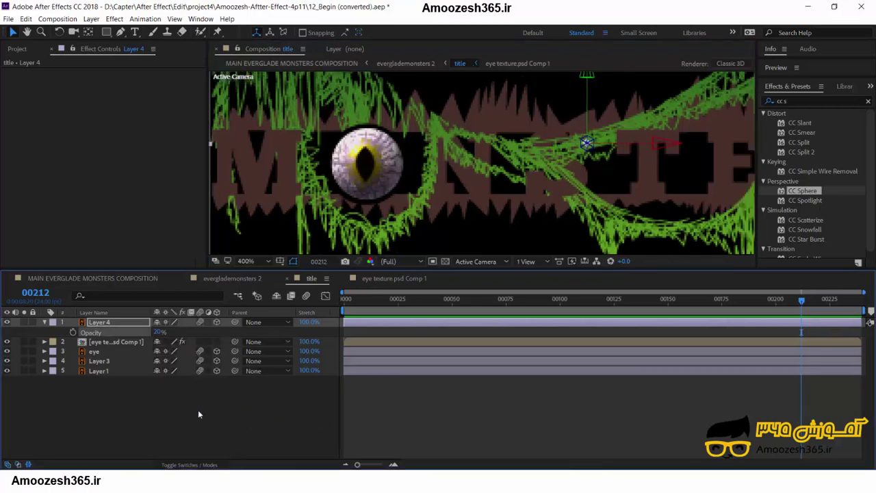
left_click(44, 322)
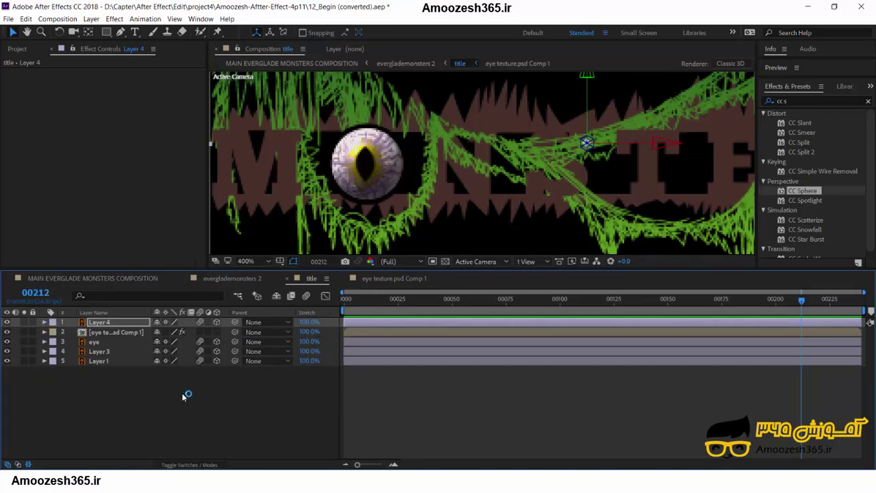
- Open the eye texture precomposition, reveal the texture layer's position and start keyframing it at frame 3
left_click(106, 332)
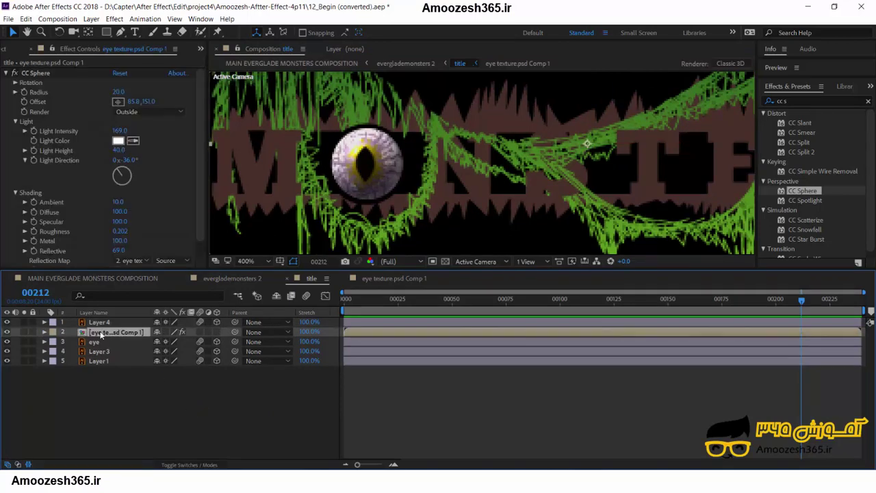
double_click(95, 333)
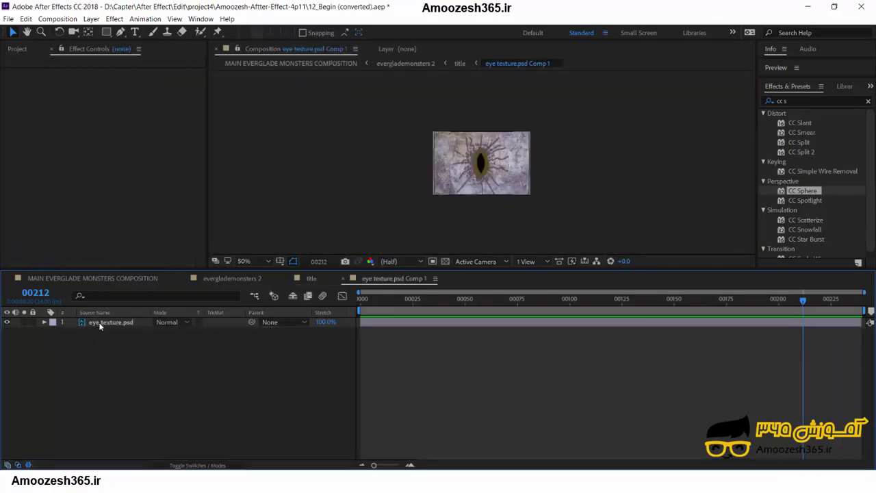
left_click(99, 321)
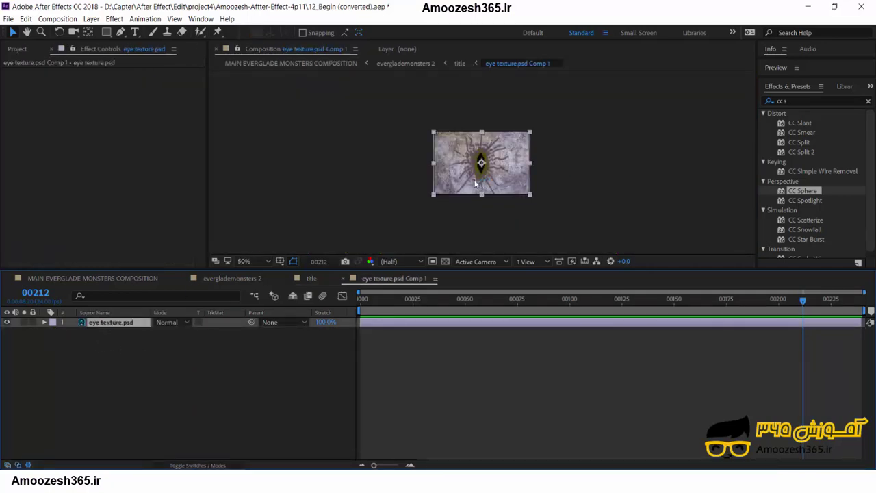
key("End")
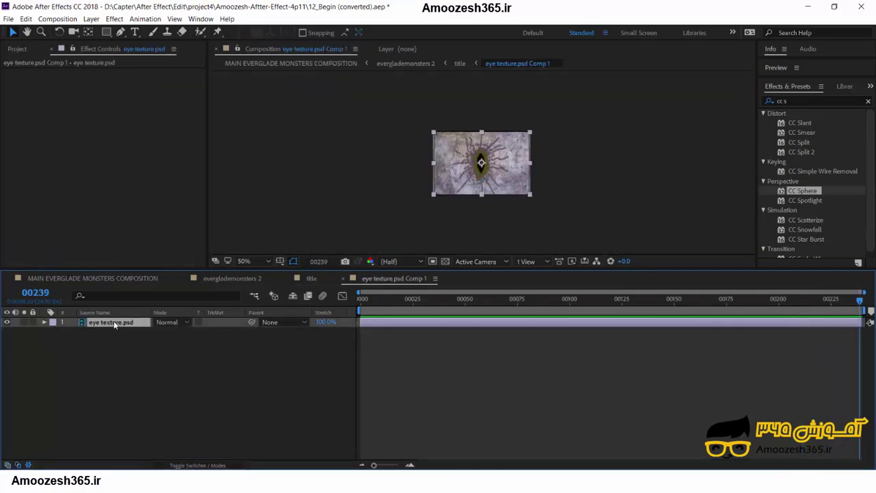
key("p")
left_click_drag(860, 301, 310, 313)
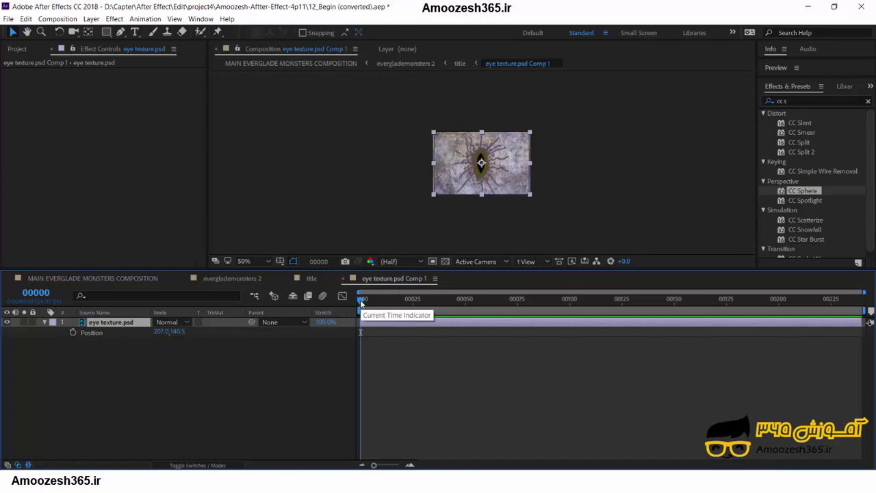
left_click_drag(362, 302, 367, 304)
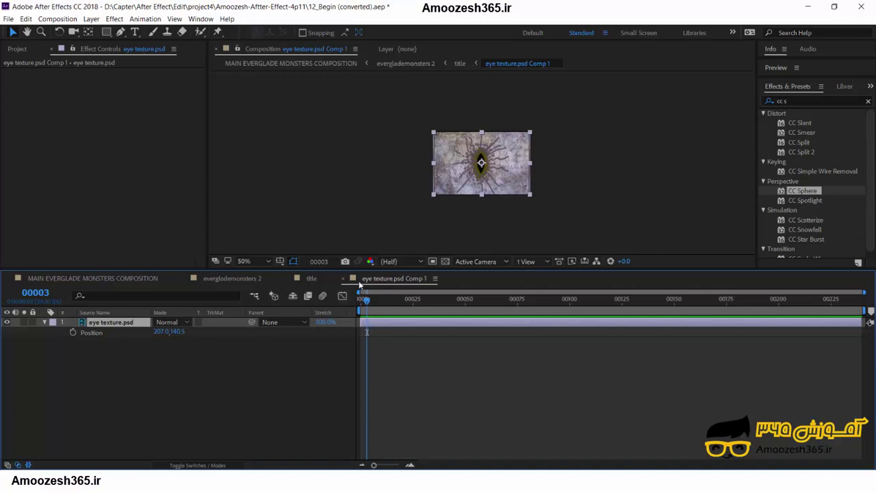
left_click(74, 333)
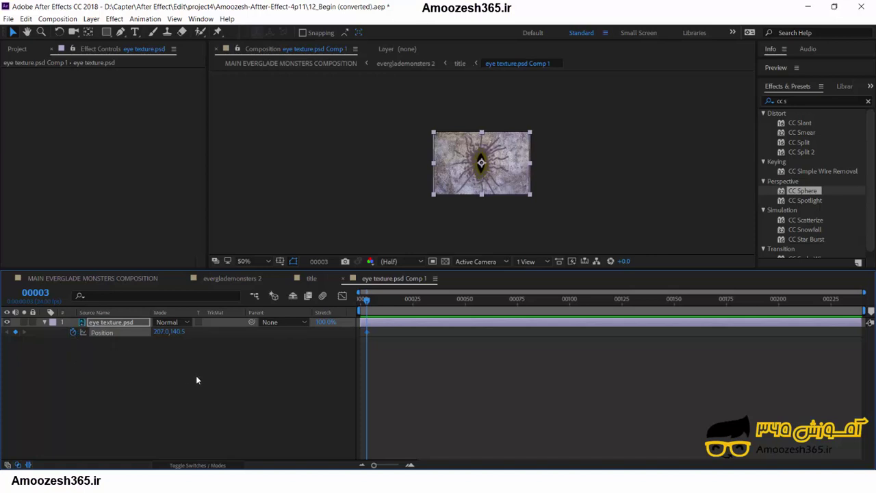
- Add a position keyframe at frame 8 that shifts the eye texture sideways, with the X position set to 132
left_click_drag(367, 304, 377, 299)
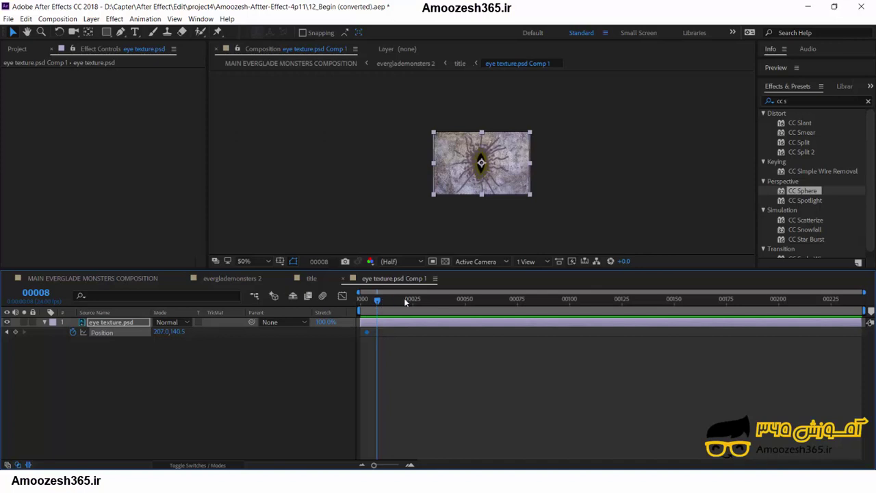
left_click(481, 163)
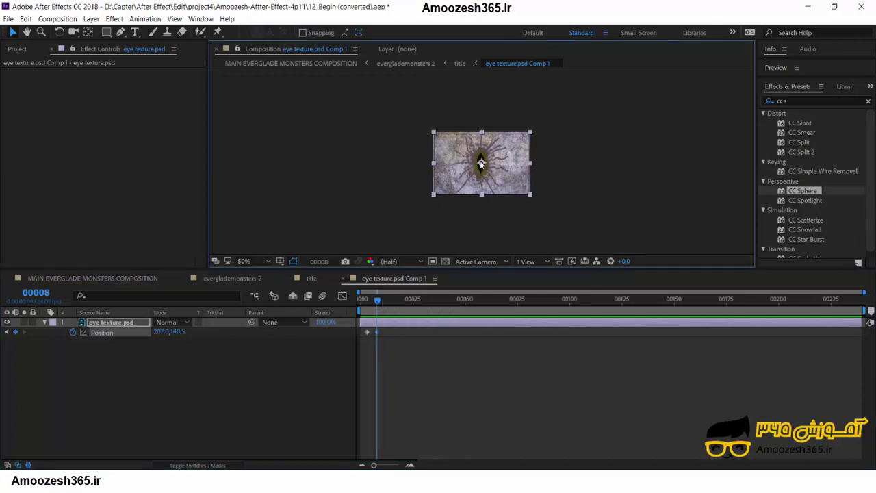
left_click_drag(481, 163, 463, 162)
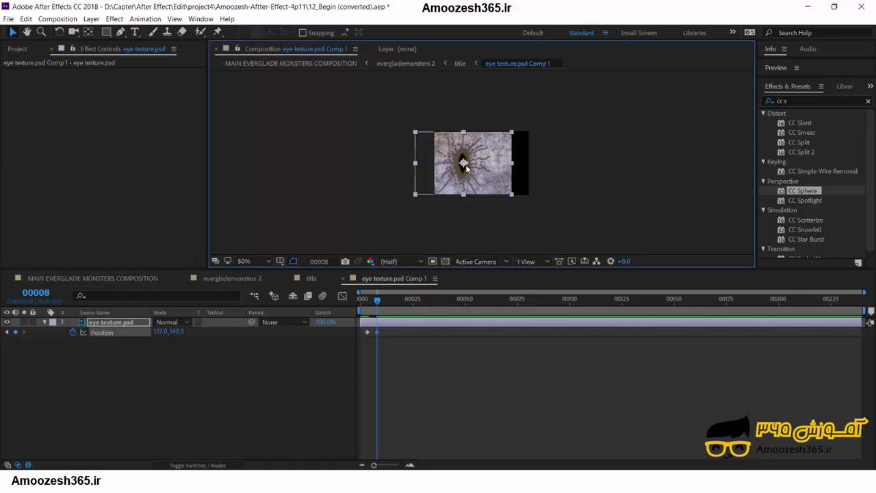
left_click_drag(464, 164, 467, 165)
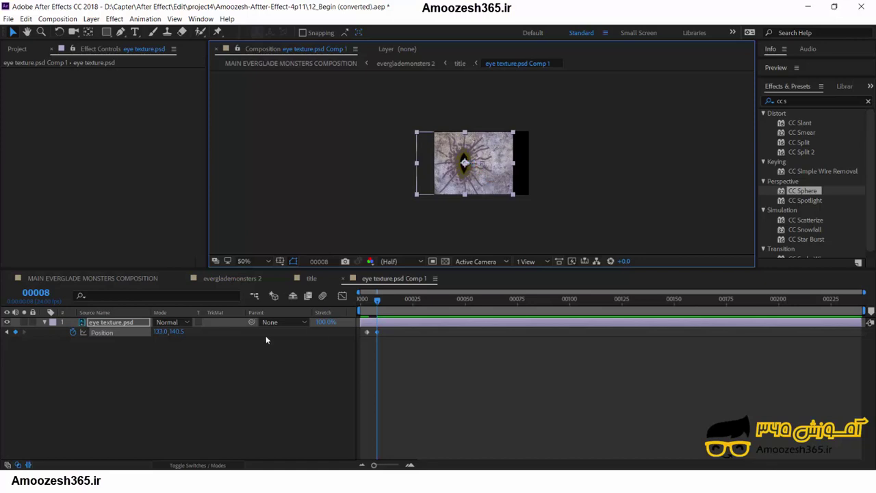
left_click(163, 332)
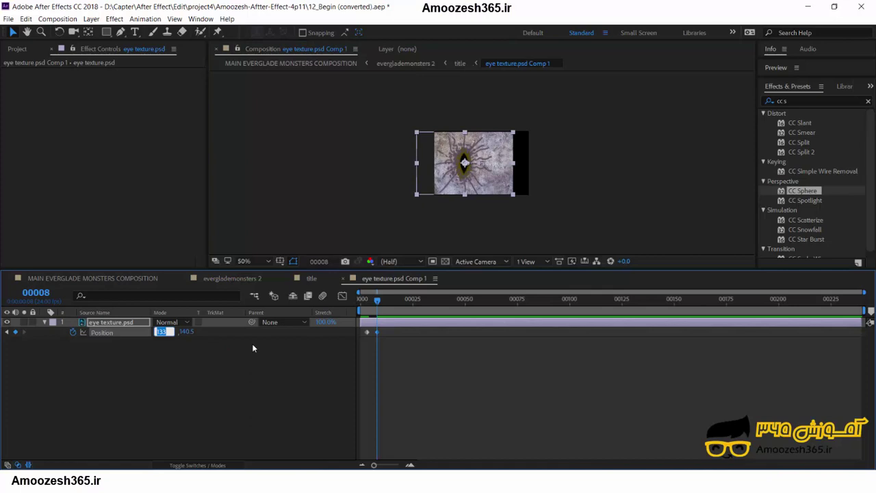
type("132")
key("Return")
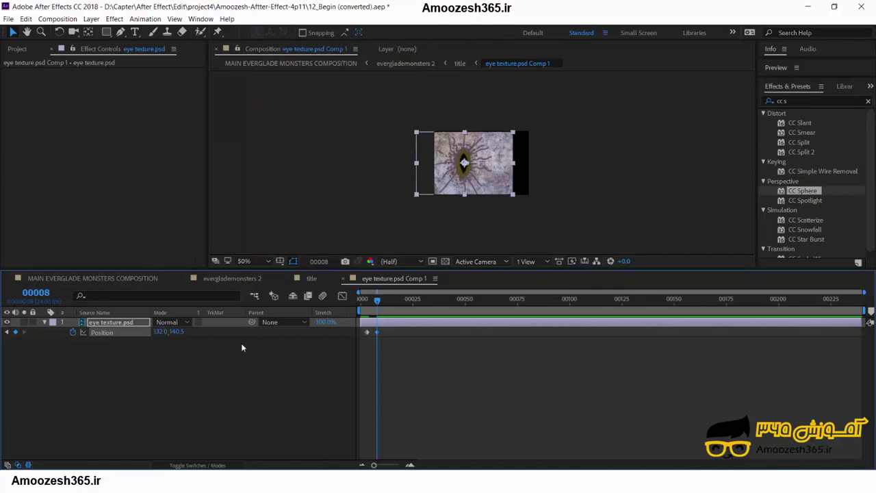
mouse_move(377, 333)
- Check the eyeball in the title composition and move the frame 8 eye texture to about X 146
left_click(312, 280)
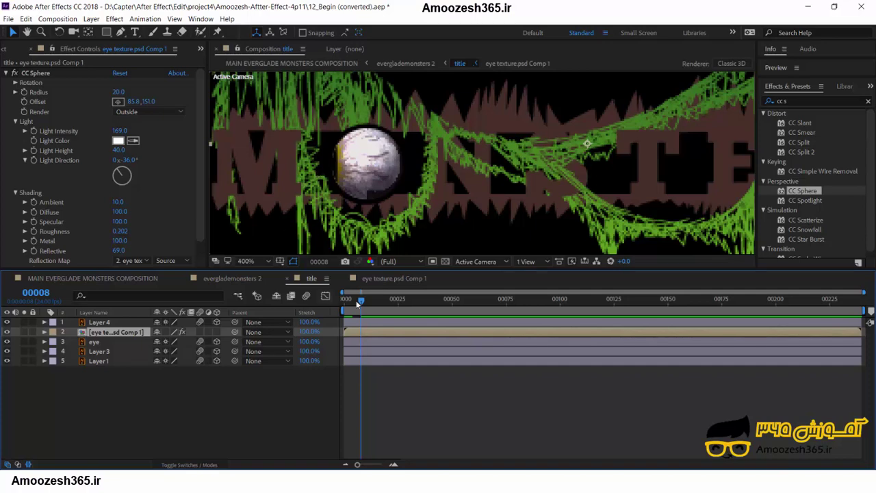
left_click(376, 279)
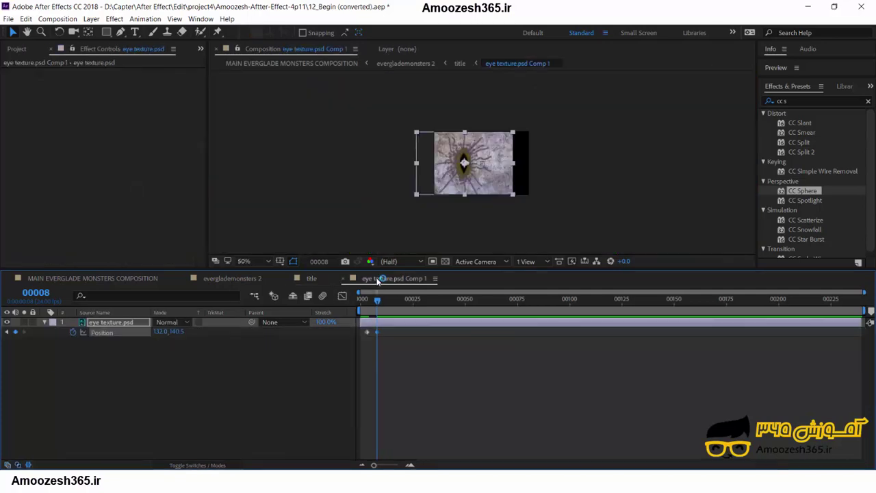
left_click(464, 163)
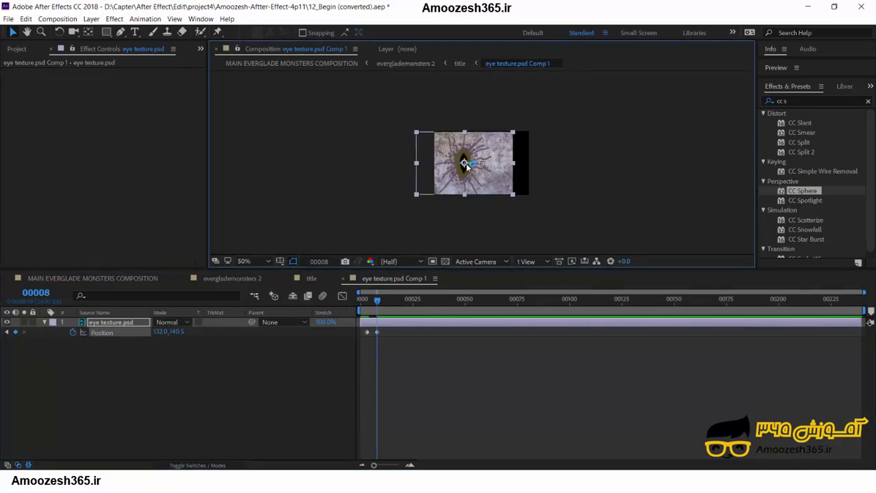
left_click_drag(464, 163, 467, 162)
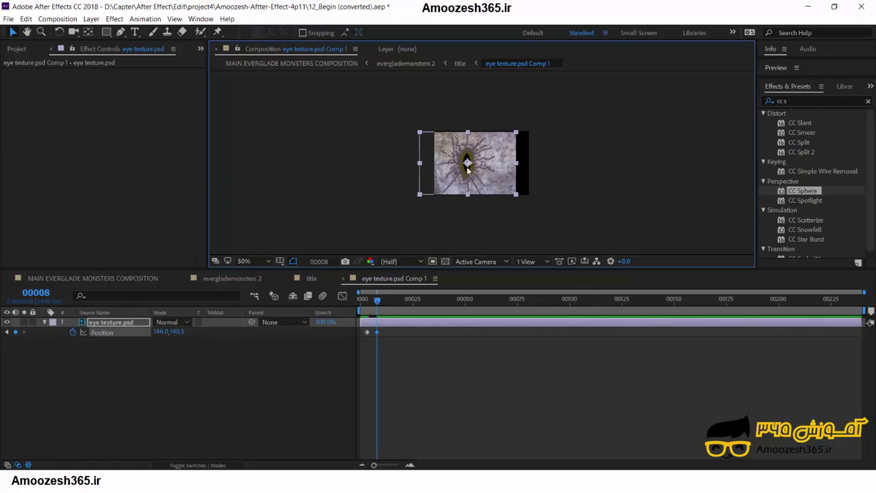
- Check the eyeball in the title composition again and move the frame 8 eye texture to about X 170
left_click(312, 279)
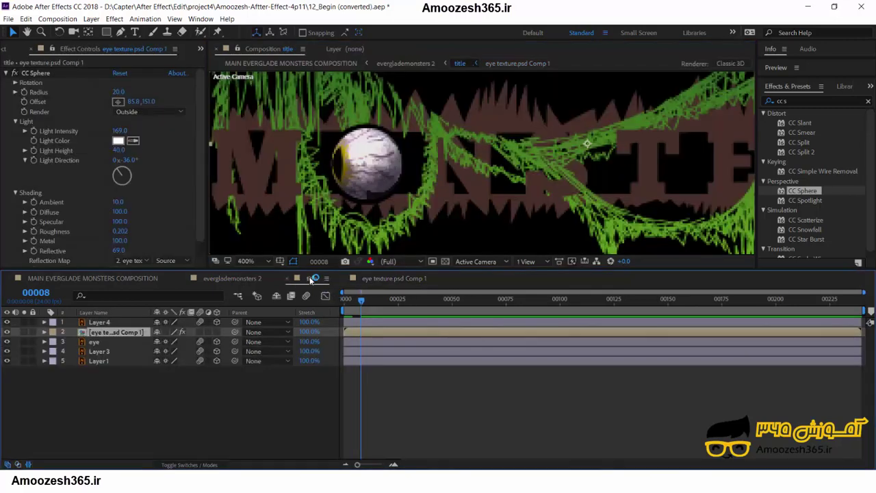
left_click(381, 279)
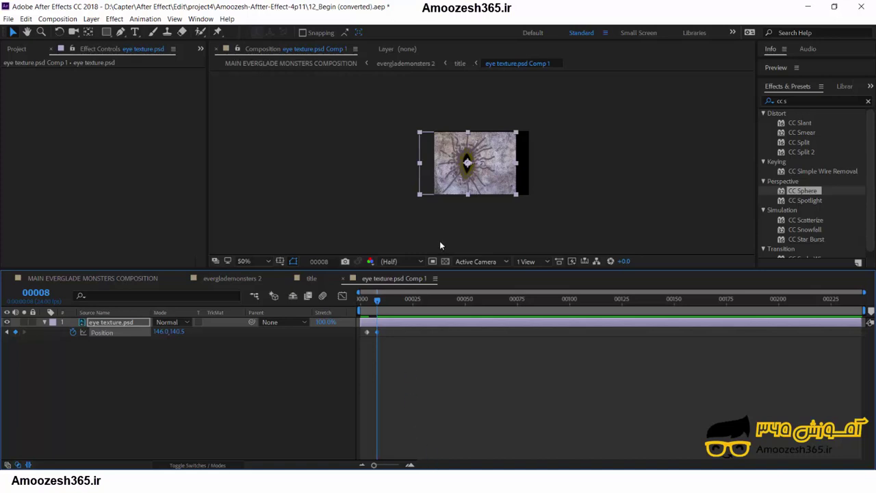
left_click(470, 171)
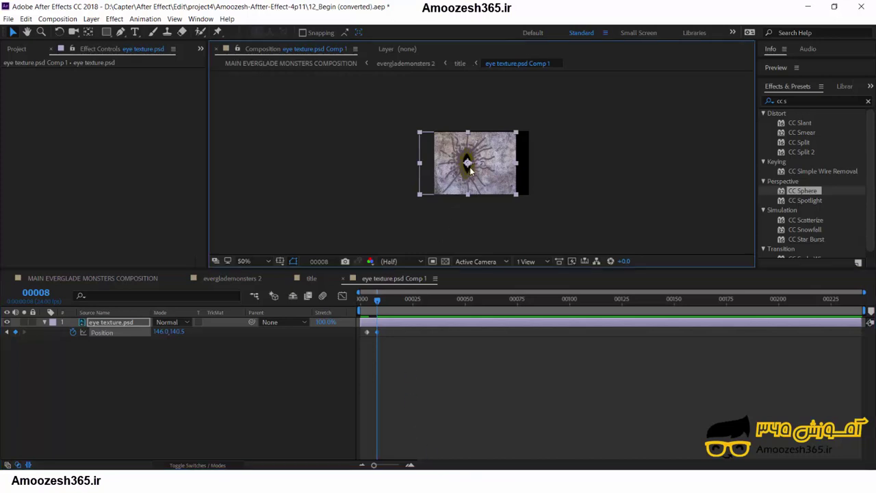
left_click_drag(470, 169, 473, 167)
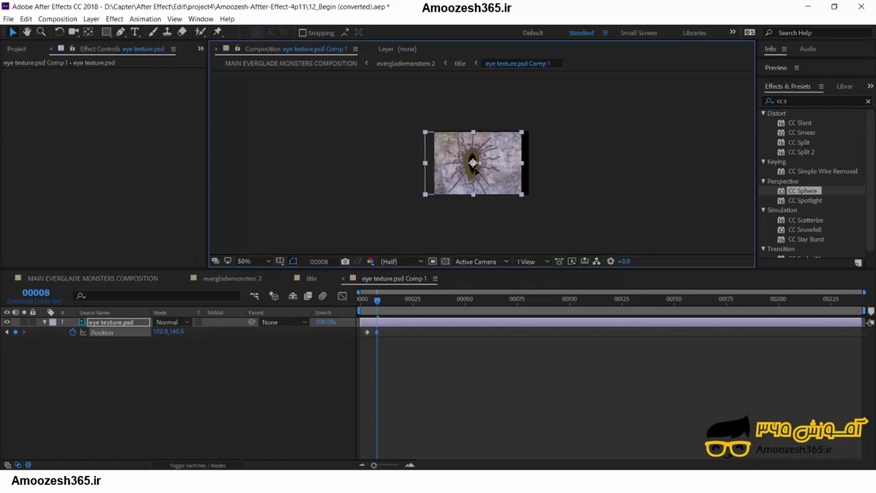
- Review the eyeball in the title composition and try an extra keyframe at frame 10 with the texture's X position at 169
left_click(311, 278)
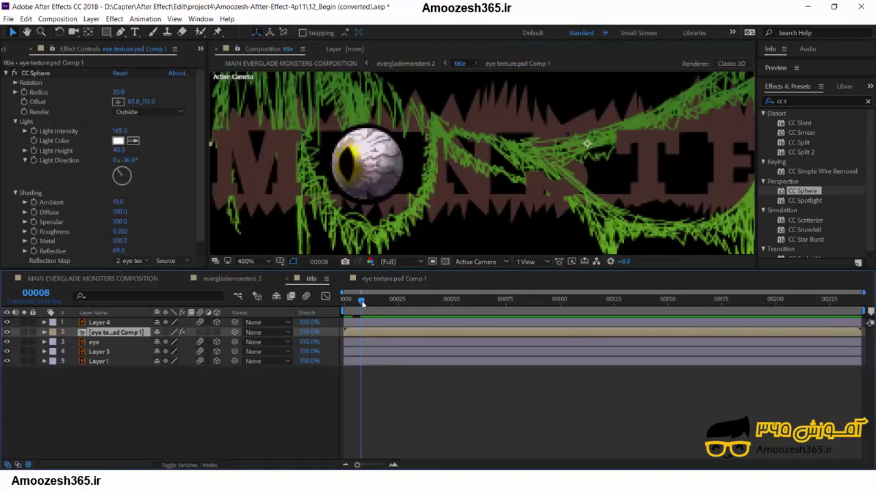
mouse_move(364, 304)
left_mouse_down()
mouse_move(345, 303)
mouse_move(367, 306)
left_mouse_up()
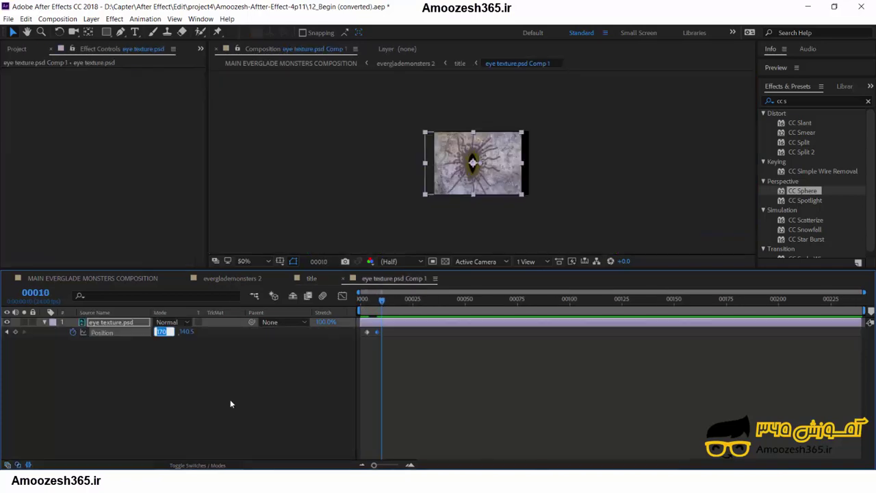
type("9")
key("Return")
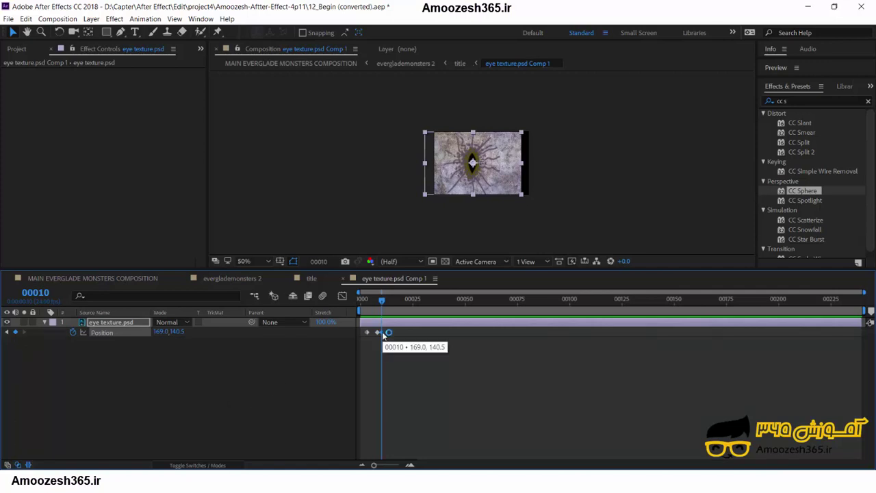
key("Right")
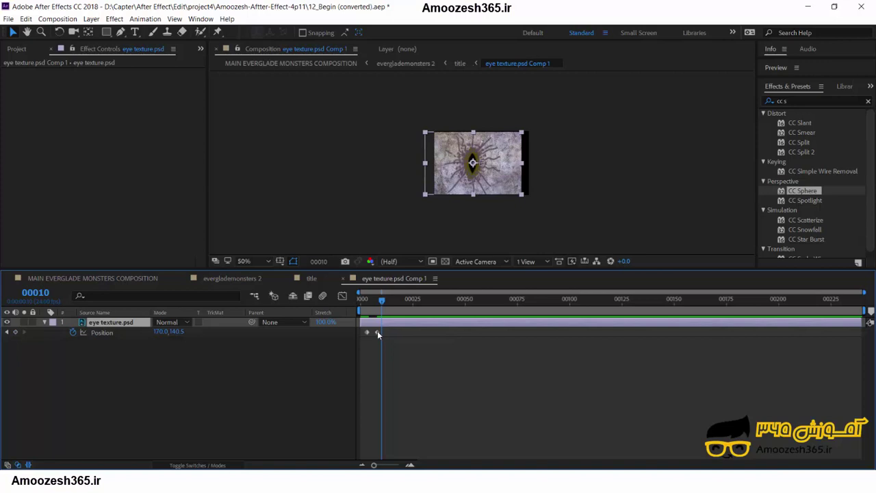
- Set the eye texture's X position to 185 at the frame 8 keyframe and scrub the eye movement in the title composition
left_click(377, 331)
left_click_drag(383, 305, 378, 302)
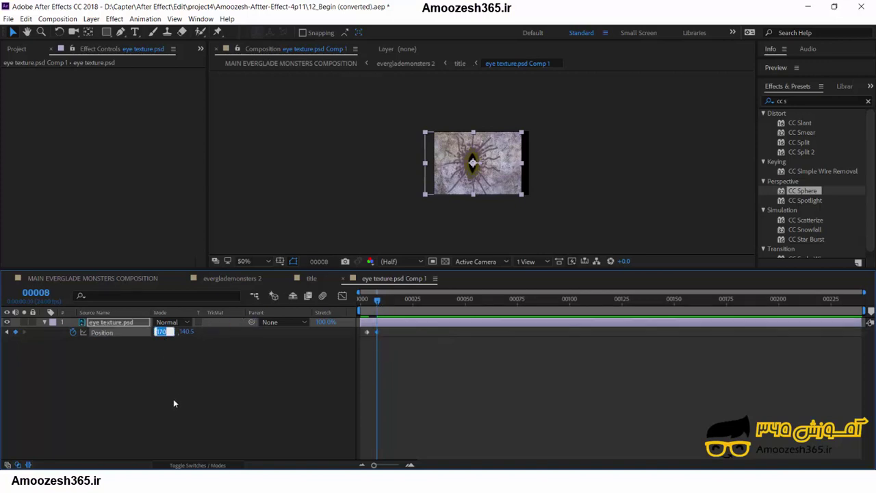
type("169")
key("Return")
left_click(161, 331)
type("185")
key("Return")
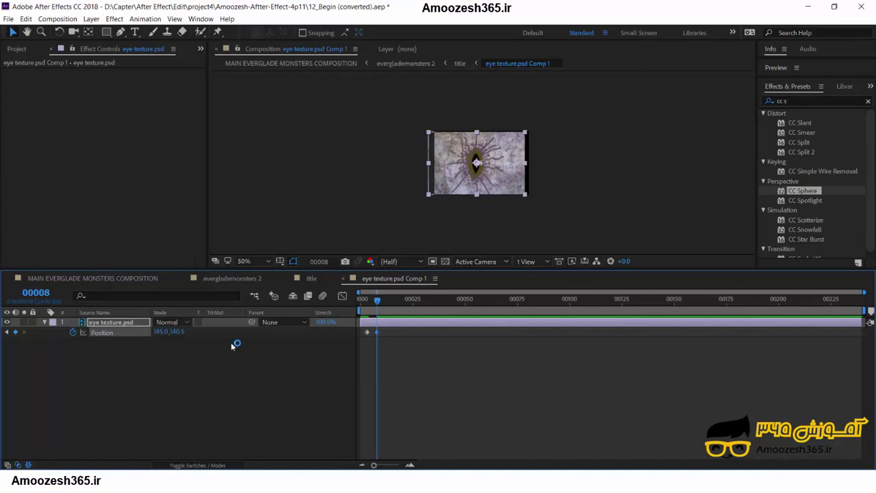
left_click(312, 278)
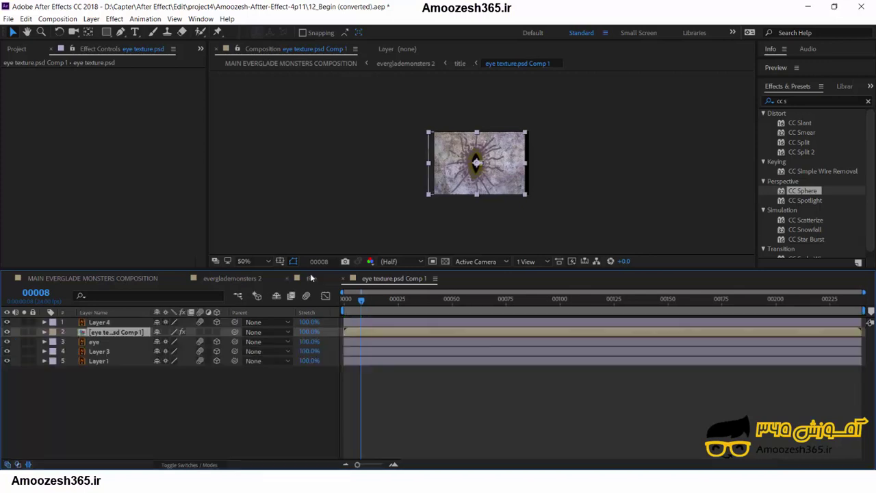
left_click_drag(361, 301, 342, 308)
- Move the eye texture's second position keyframe to frame 6 to speed up the eye movement
left_click(391, 278)
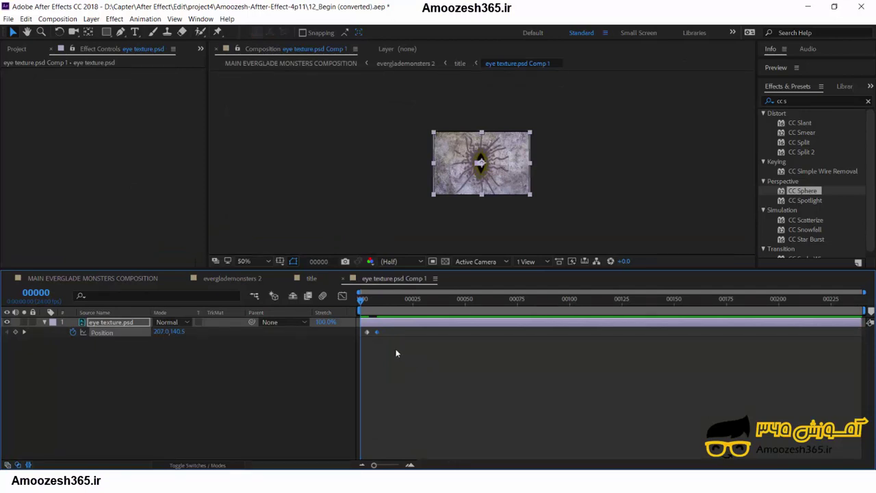
mouse_move(376, 333)
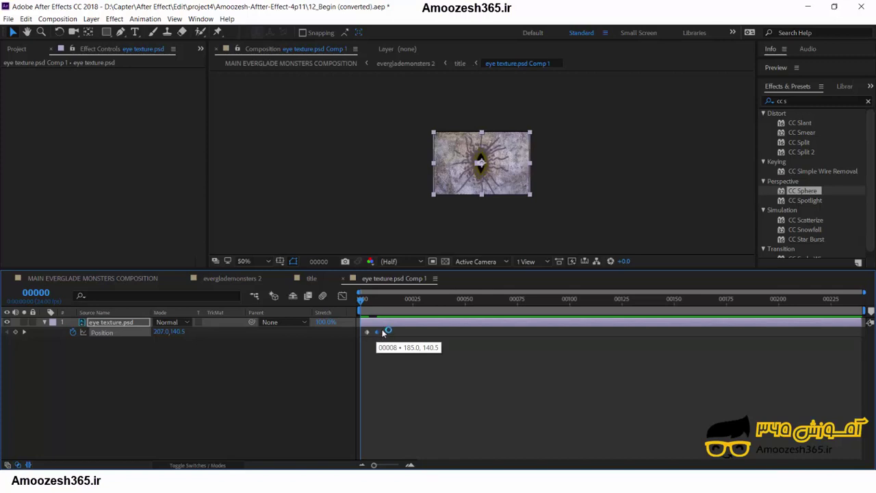
left_click(377, 334)
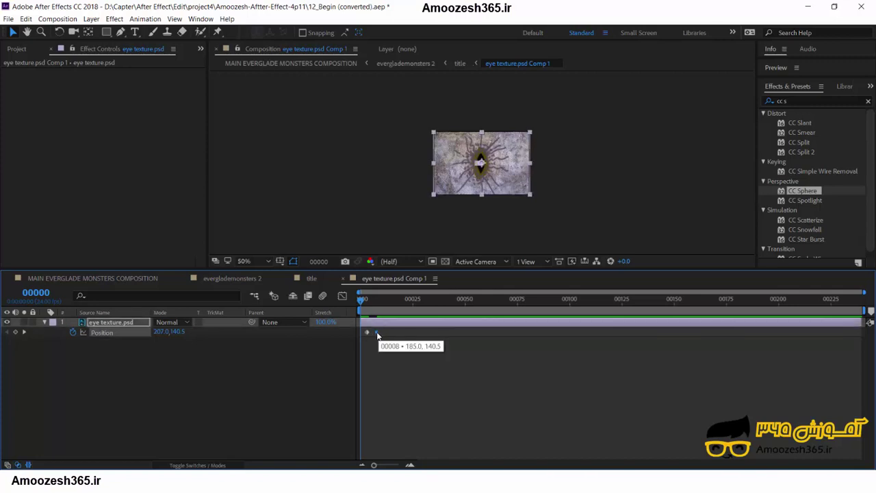
mouse_move(376, 335)
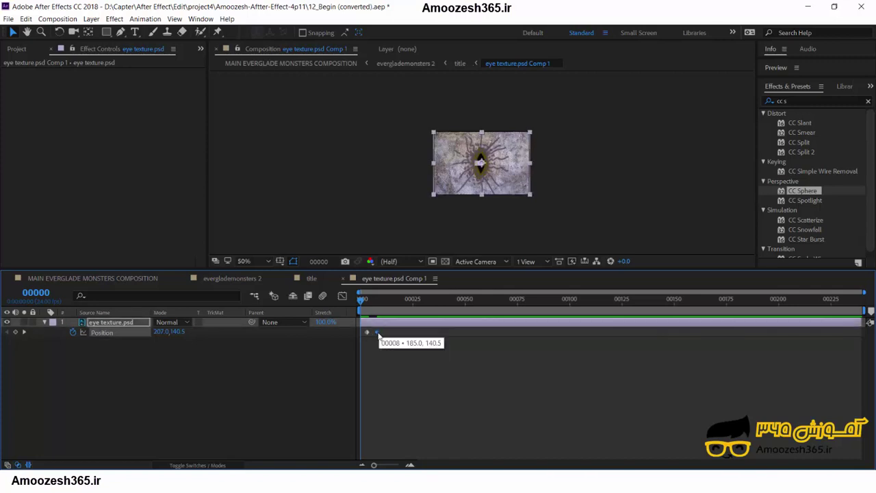
left_click(377, 334, "ctrl")
left_click_drag(376, 334, 372, 331)
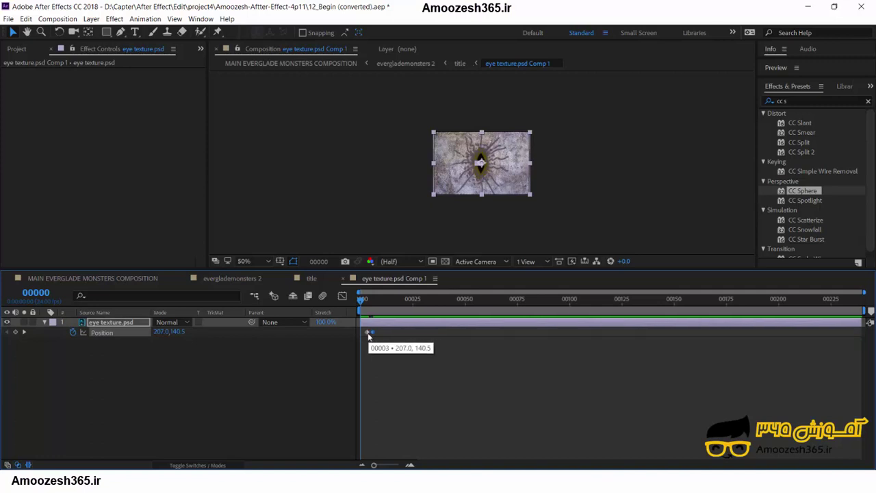
key("semicolon")
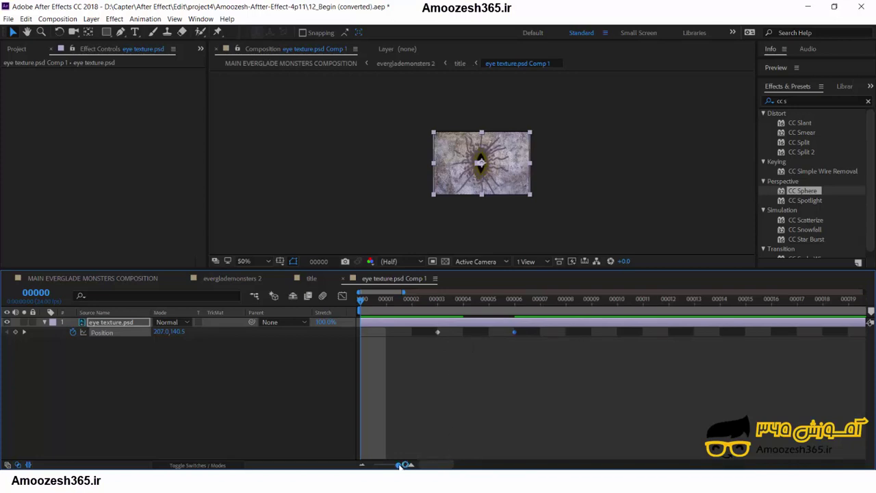
left_click_drag(400, 465, 374, 465)
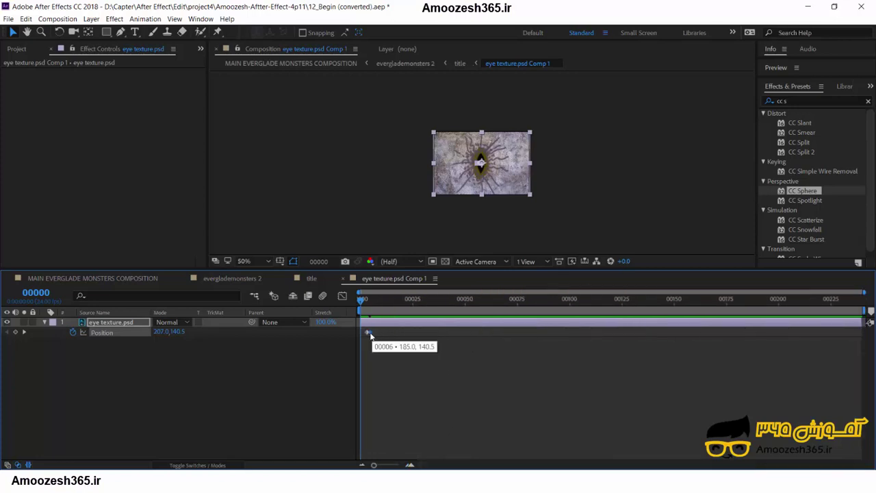
- Rewind the eye texture composition to frame 0 and check the eyeball in the title composition
left_click(369, 333)
mouse_move(361, 300)
left_mouse_down()
mouse_move(374, 305)
mouse_move(346, 305)
left_mouse_up()
left_click(315, 278)
left_click(394, 278)
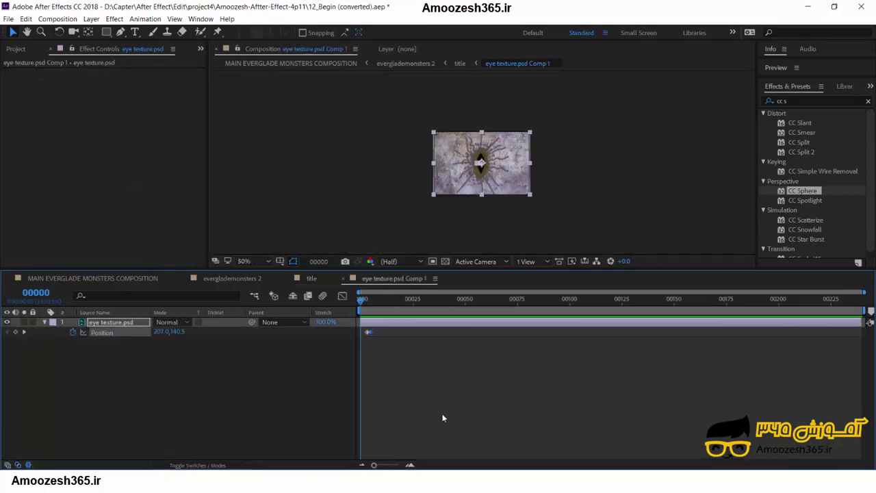
- Scrub the main Everglade Monsters composition to frame 241 to review the eyeball in the finished title
left_click(221, 278)
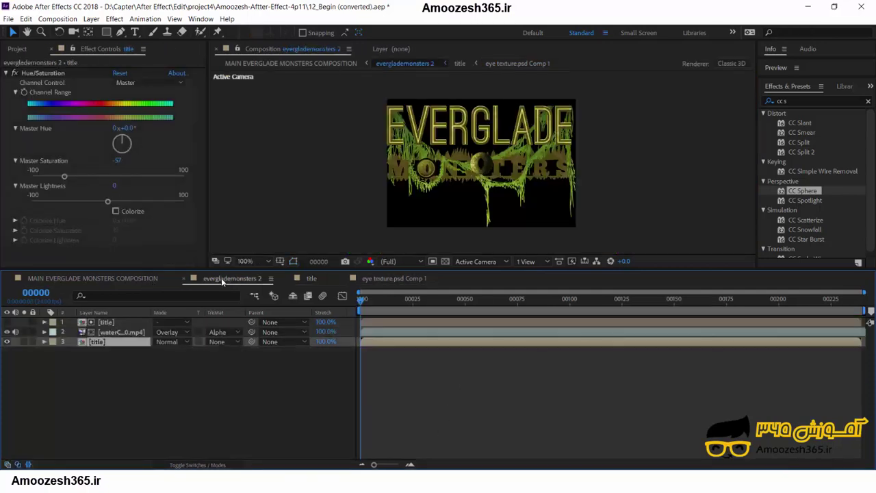
left_click(171, 279)
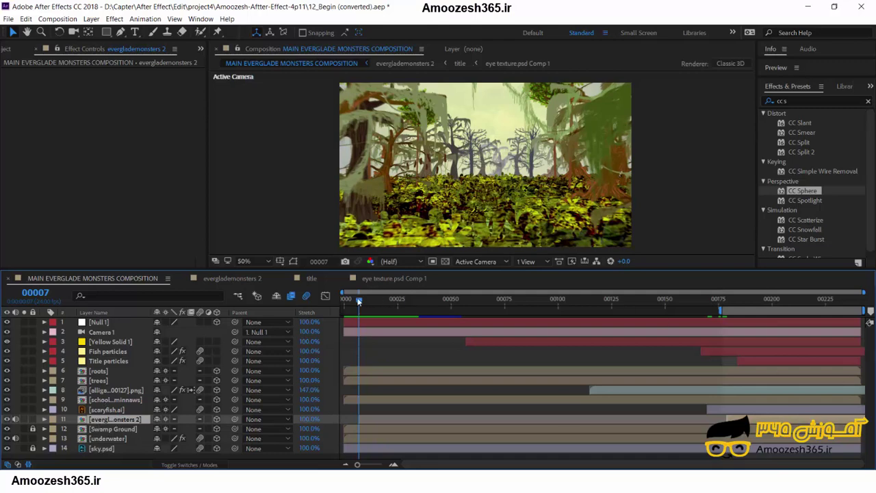
left_click_drag(359, 301, 677, 301)
mouse_move(740, 310)
left_mouse_down()
mouse_move(812, 311)
mouse_move(730, 304)
left_mouse_up()
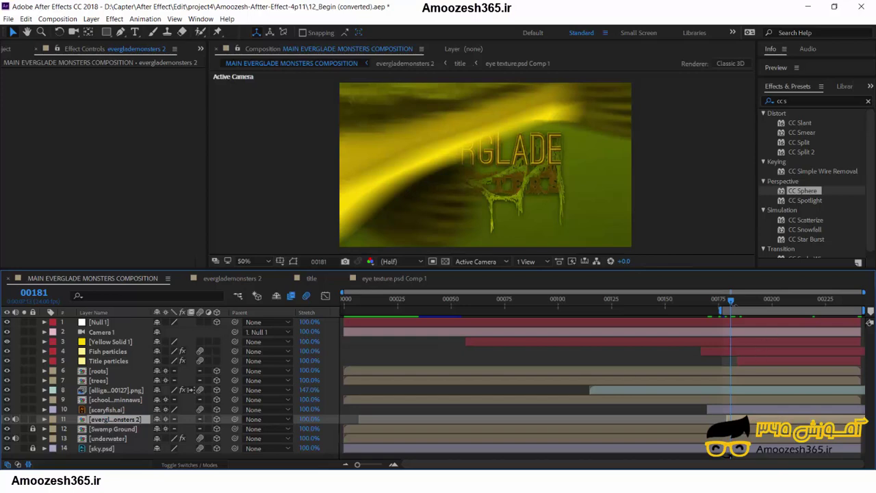
left_click_drag(731, 303, 865, 316)
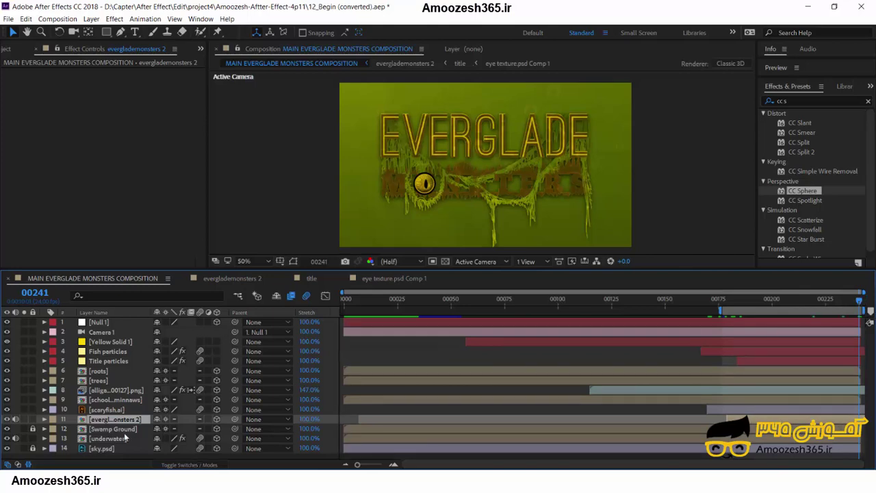
- Trace the main composition's last frame through the nested title compositions and mark frame 234 in the eye texture composition with a numbered marker
double_click(97, 420)
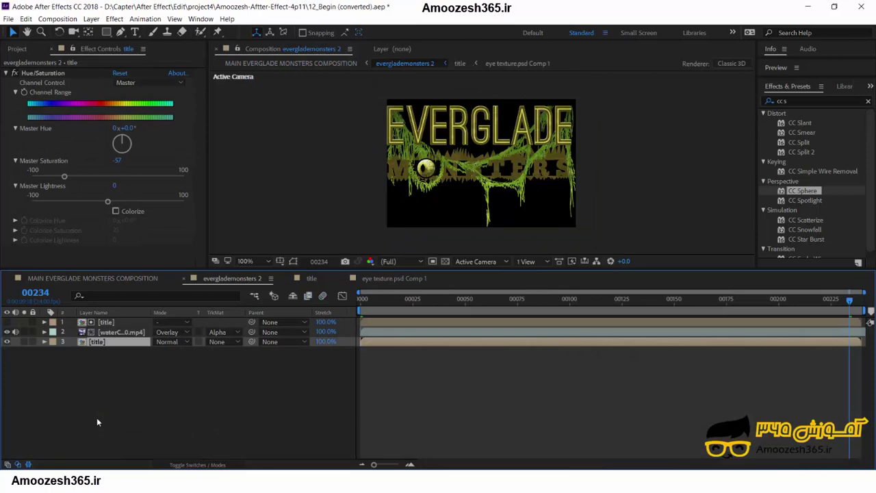
key("shift+comma")
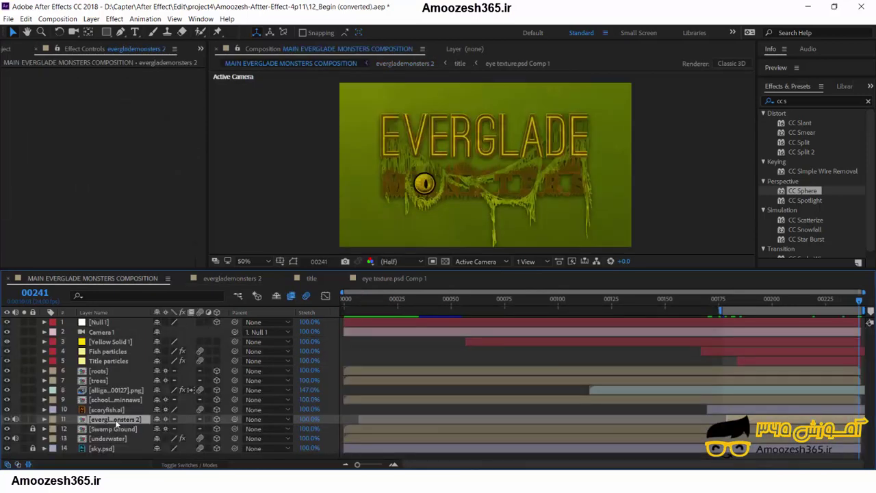
mouse_move(861, 301)
left_mouse_down()
mouse_move(816, 301)
mouse_move(869, 309)
left_mouse_up()
double_click(105, 420)
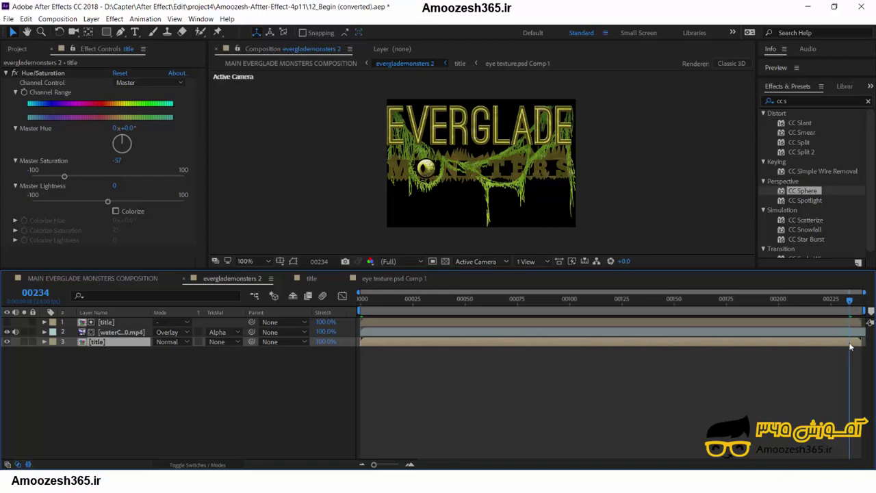
double_click(92, 342)
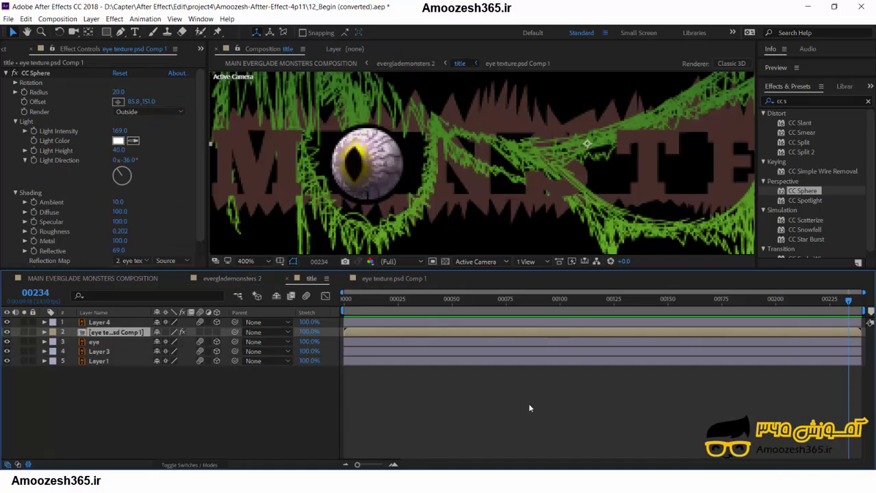
double_click(101, 332)
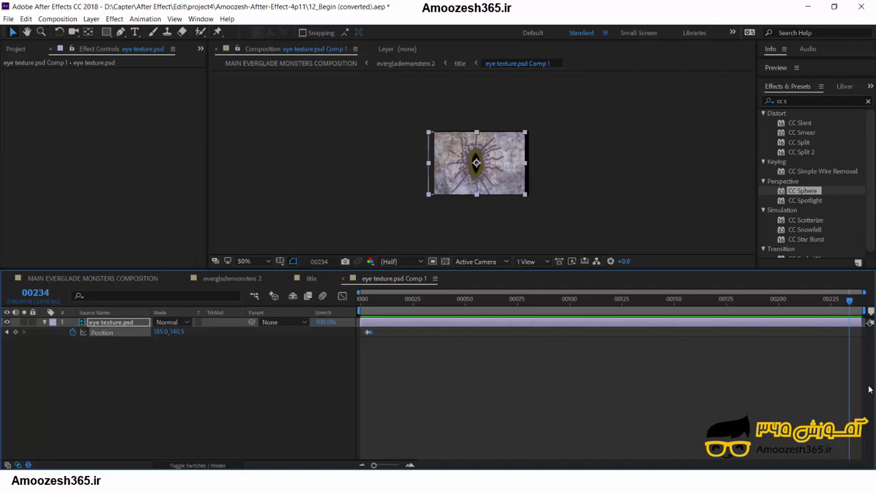
key("shift+8")
- Hold the eye texture at its second gaze position by adding a matching position keyframe at frame 16
left_click_drag(773, 305, 391, 306)
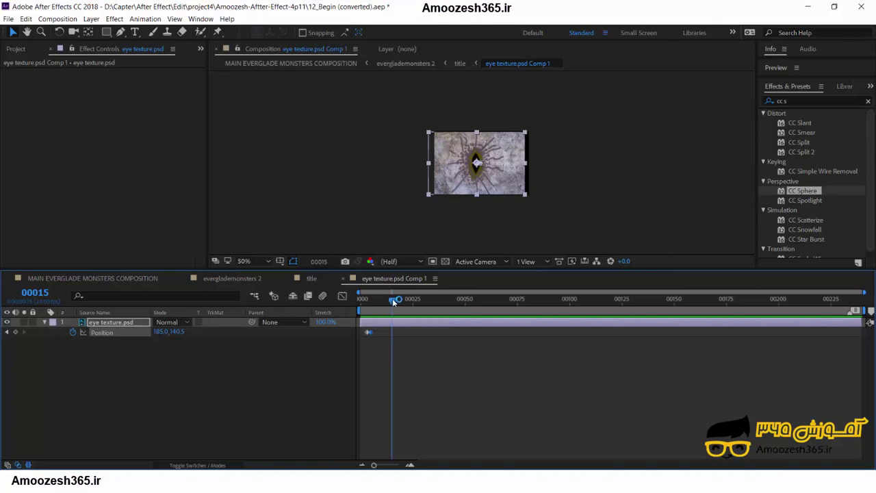
left_click_drag(392, 299, 395, 299)
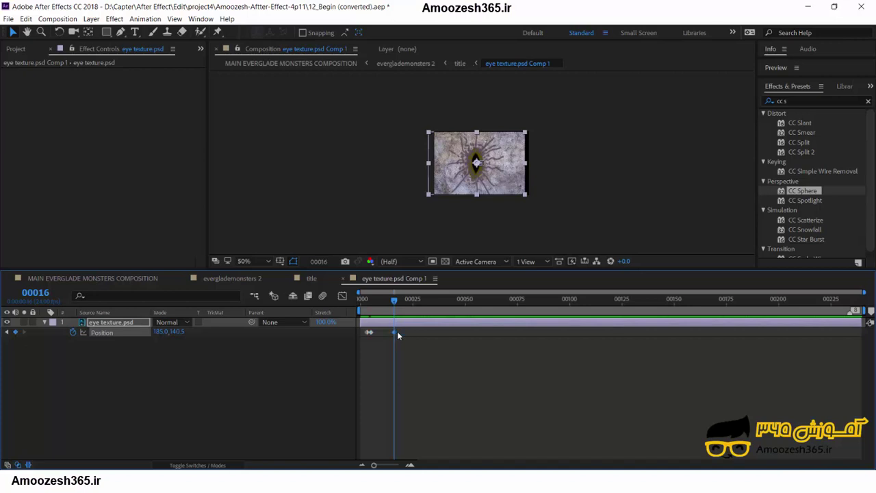
mouse_move(395, 337)
- Shift the eye texture up and to the right at frame 18, setting its position to 235, 118
left_click_drag(395, 301, 399, 302)
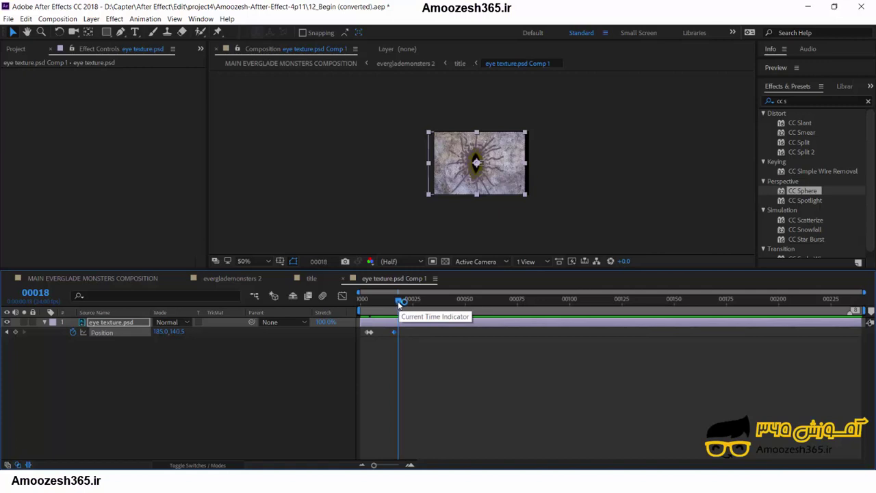
key("Page_Down")
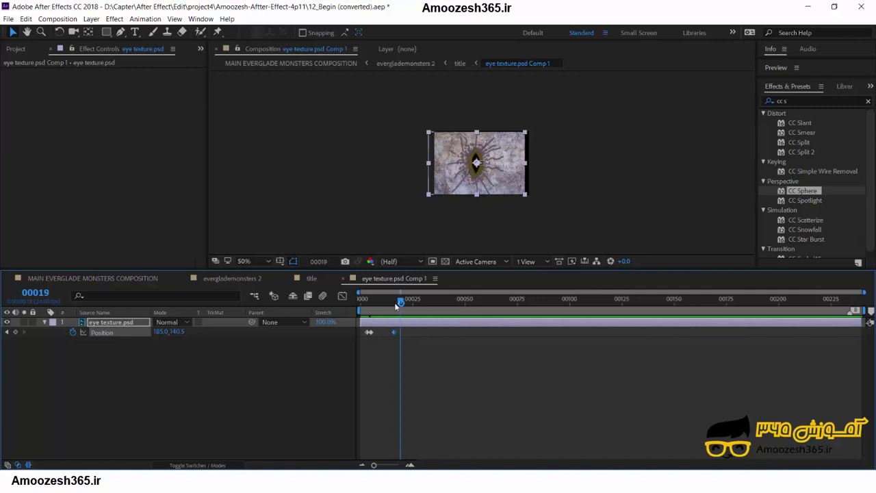
key("Page_Down")
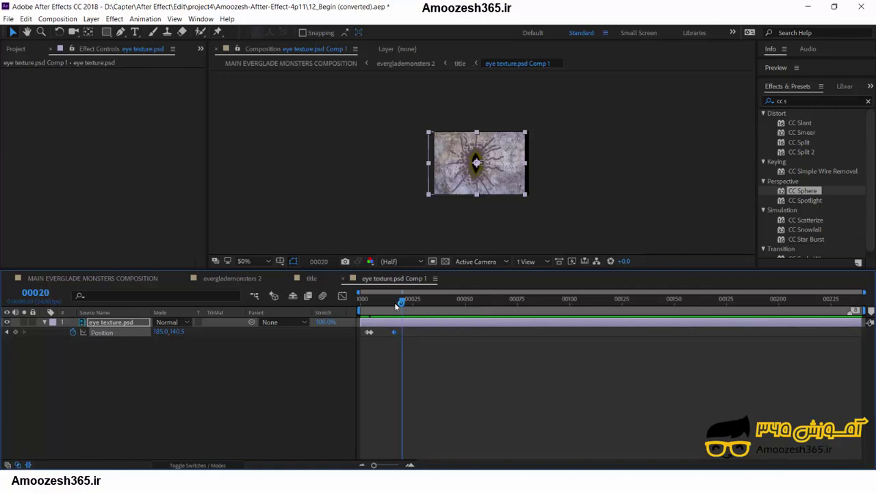
key("Page_Down")
left_click(397, 306)
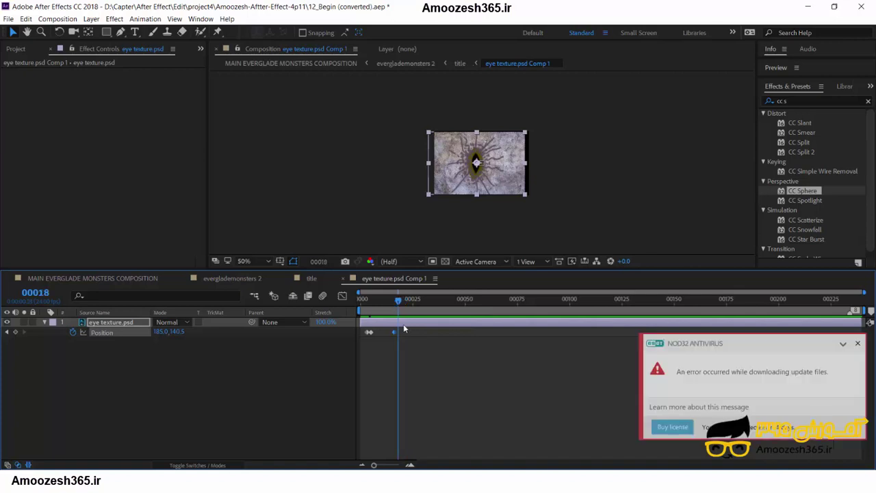
left_click(858, 343)
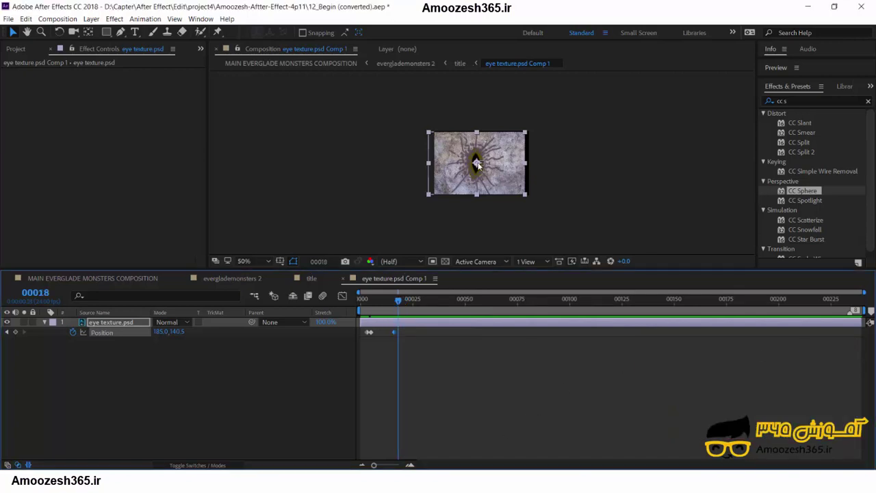
left_click_drag(478, 164, 477, 158)
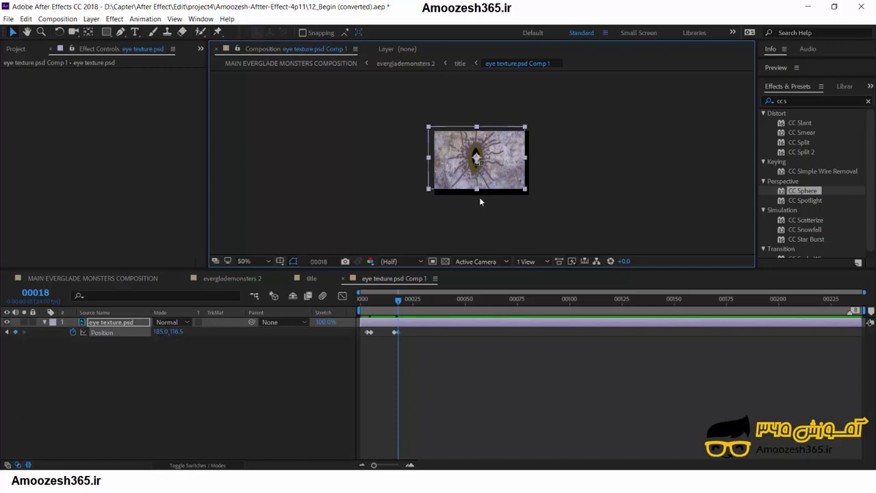
left_click(477, 159)
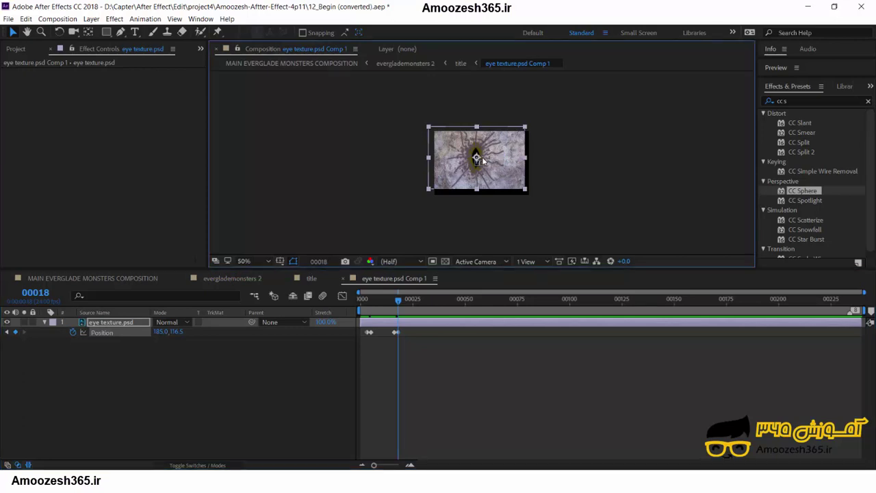
left_click_drag(481, 161, 492, 161)
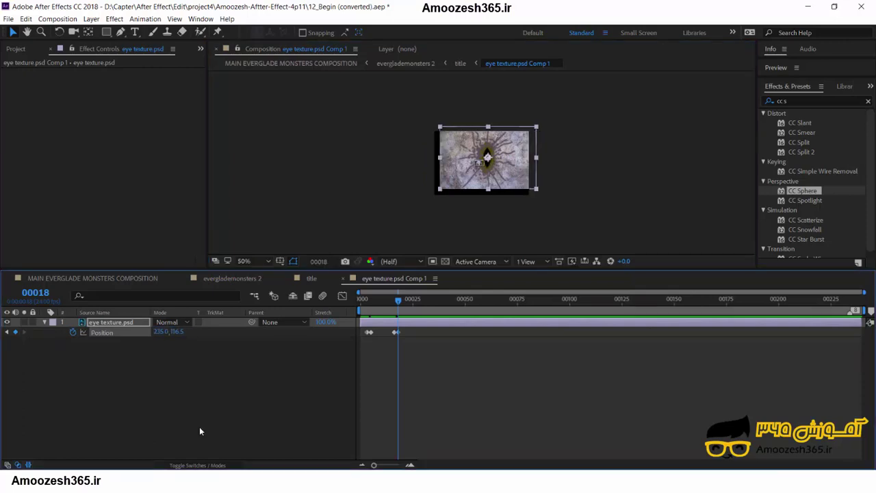
left_click(178, 332)
type("118")
key("Return")
- Repeat the frame 18 position in a new keyframe at frame 29 to hold the eye's gaze
left_click_drag(398, 302, 420, 302)
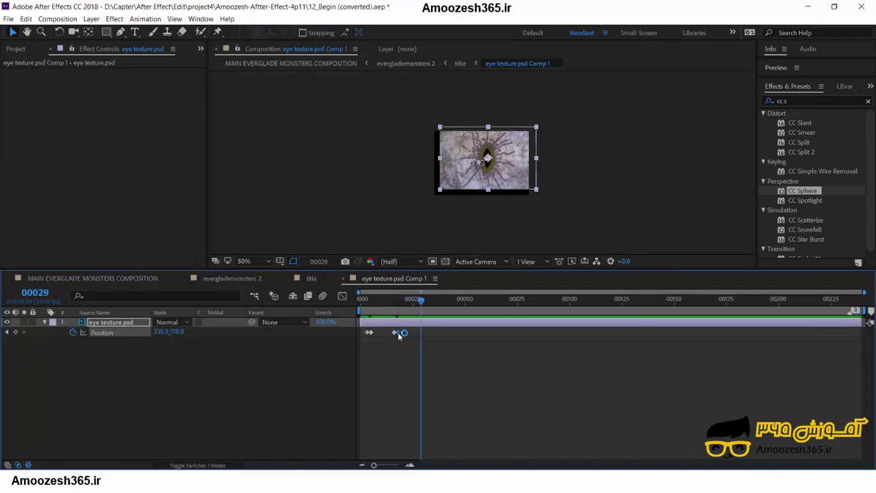
mouse_move(398, 338)
left_click(421, 336)
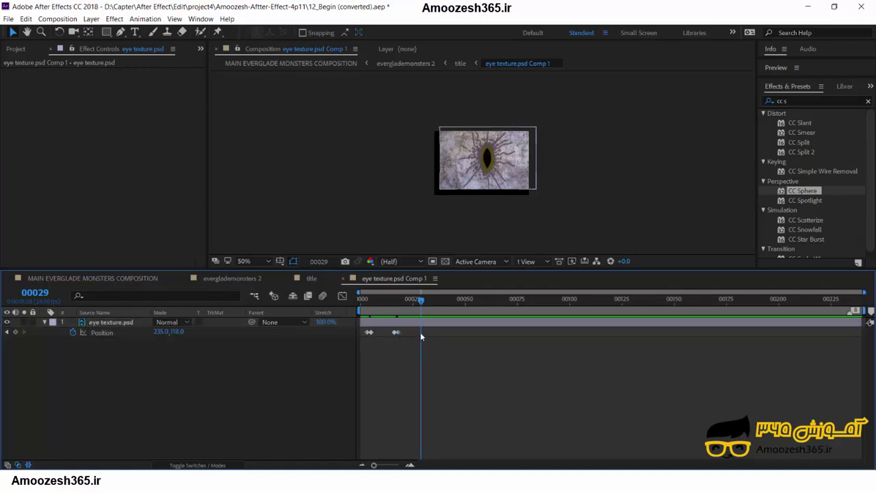
left_click(397, 333)
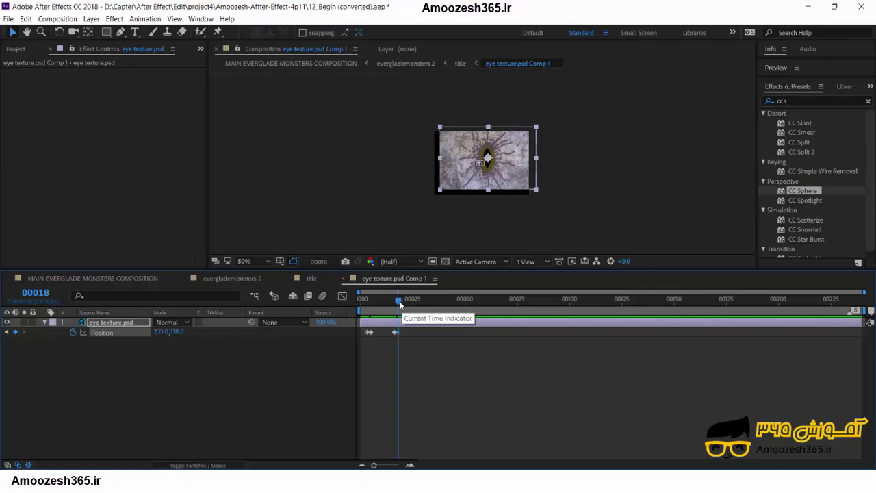
left_click_drag(401, 305, 419, 305)
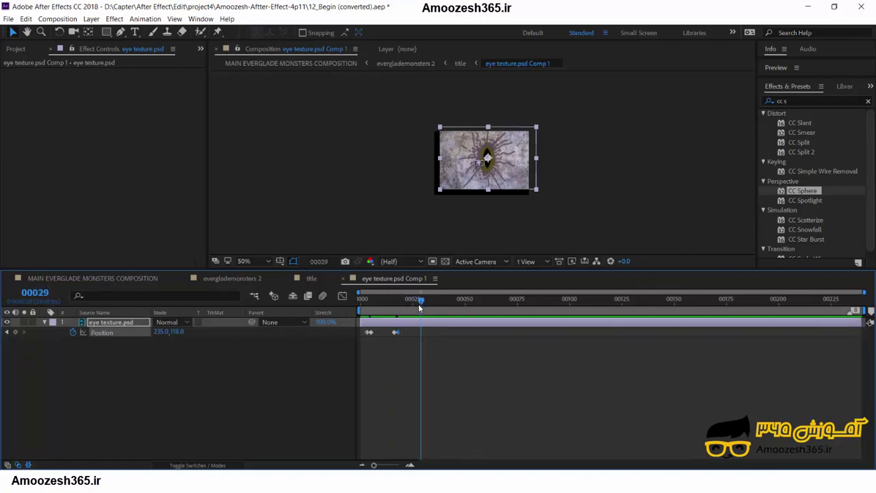
key("alt+shift+p")
- Move the eye texture downward at frame 31 and set its Y position to 155
left_click_drag(422, 302, 426, 305)
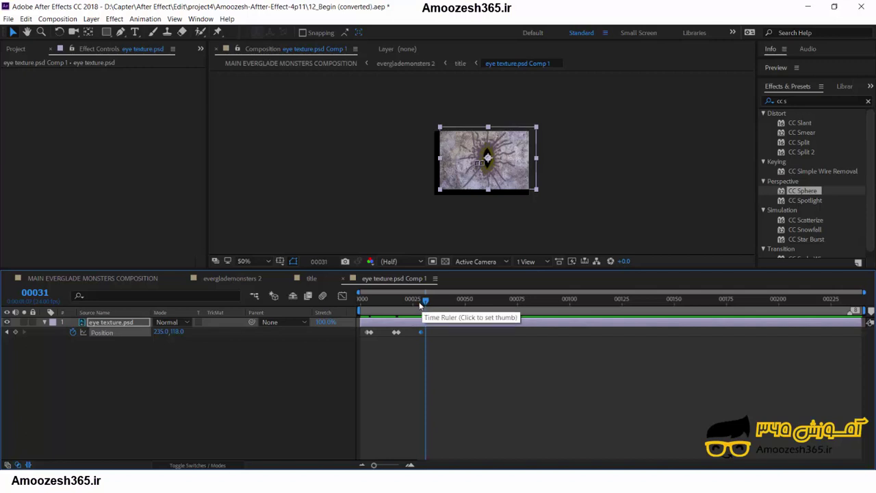
left_click(489, 161)
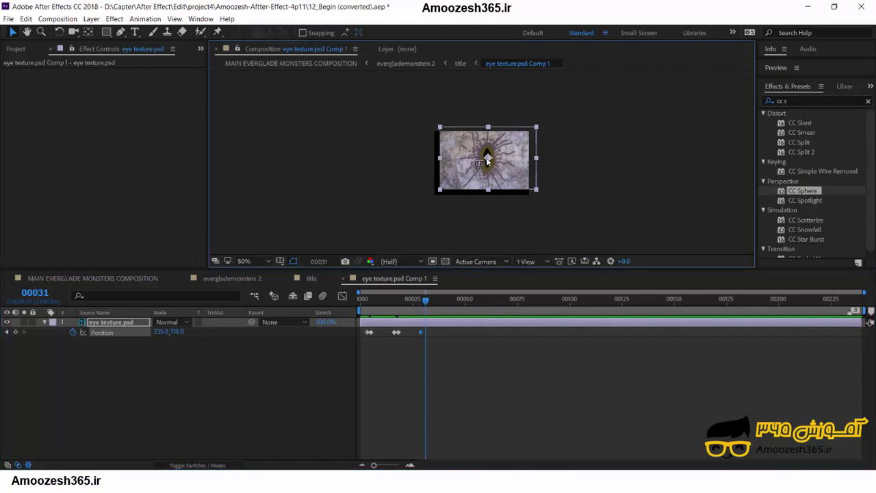
left_click(489, 160)
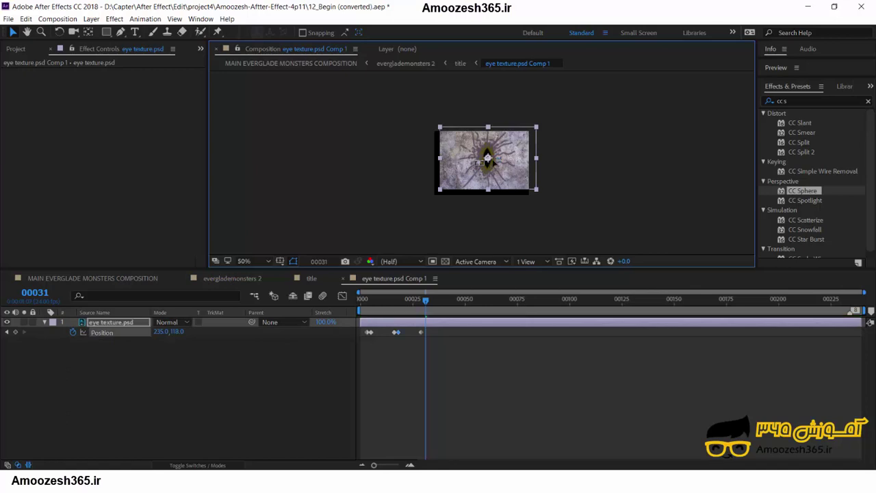
left_click_drag(494, 171, 494, 180)
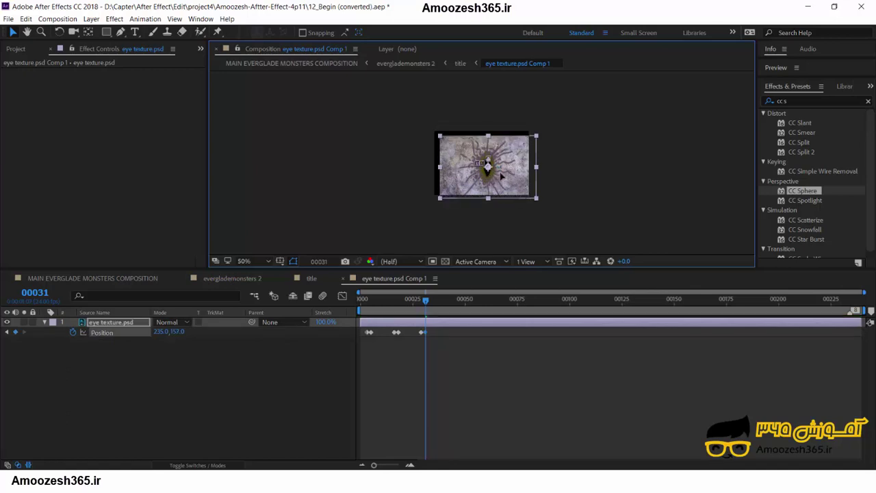
left_click(177, 331)
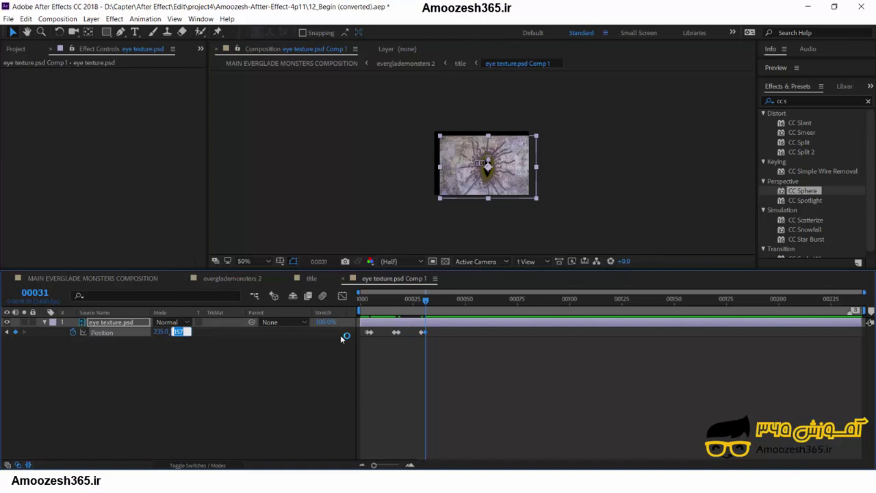
type("155")
key("Return")
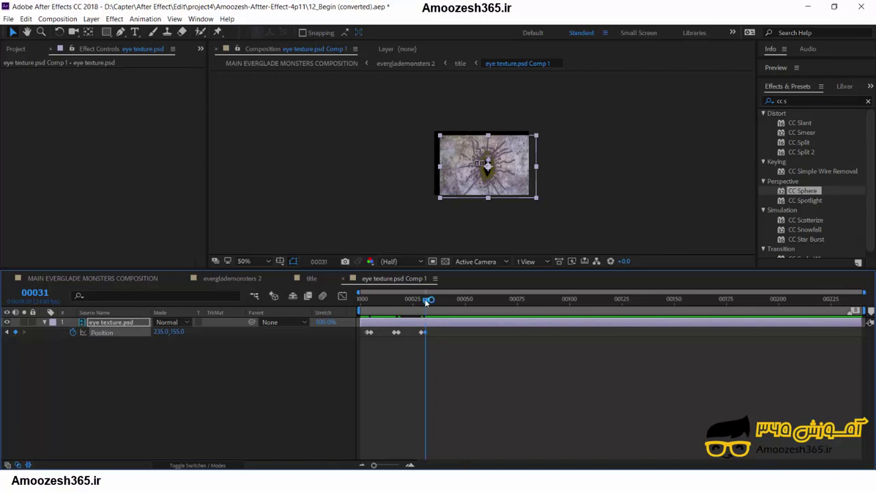
- Repeat the frame 31 position in a new keyframe at frame 45 to hold the lowered gaze
left_click_drag(426, 301, 453, 314)
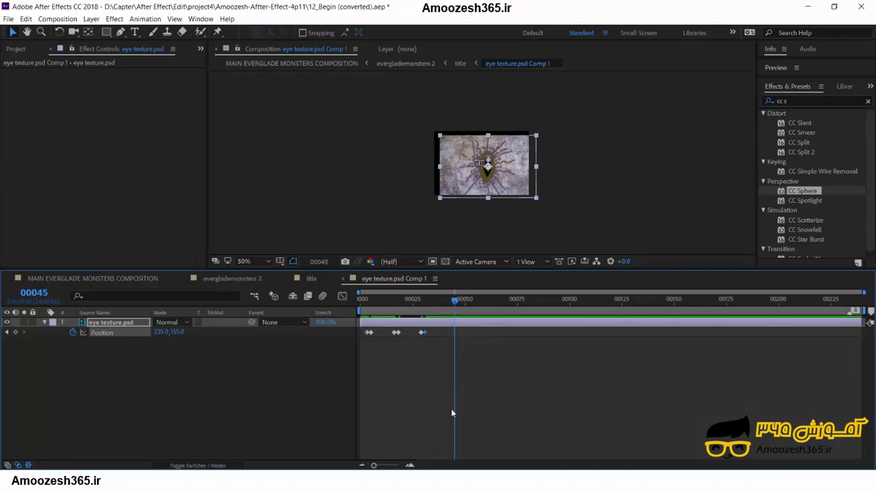
left_click(423, 333)
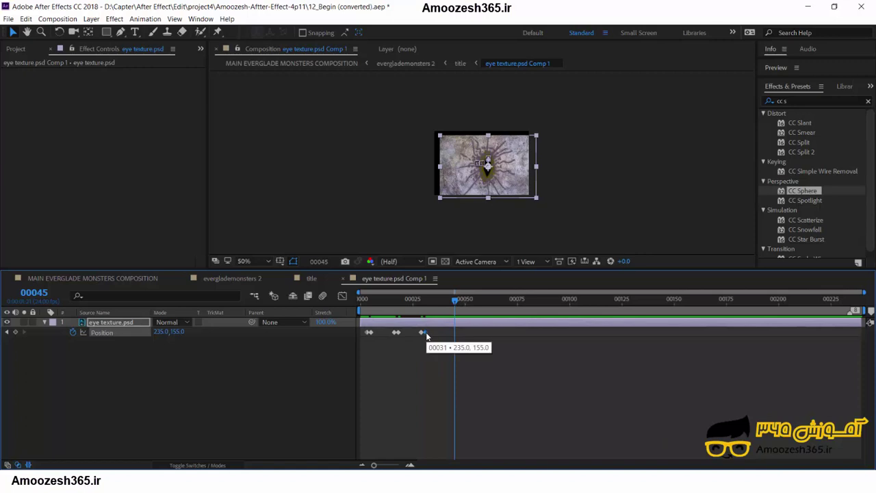
left_click_drag(455, 302, 425, 308)
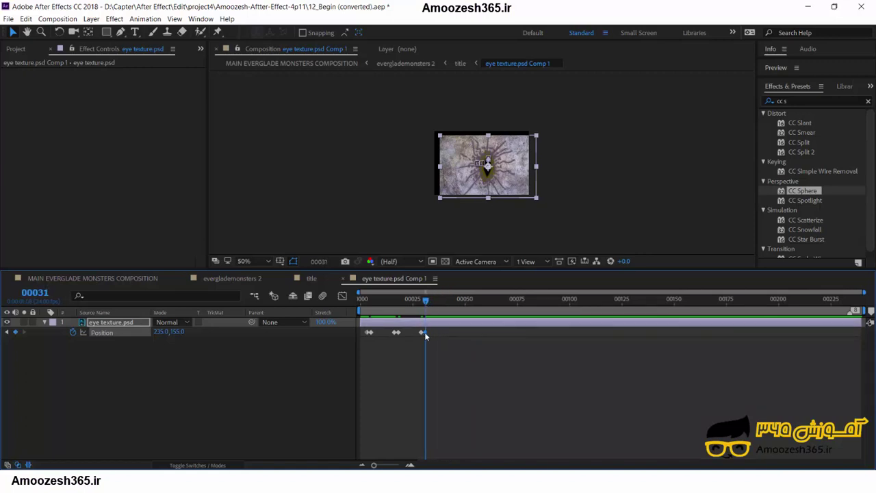
mouse_move(424, 332)
left_click_drag(426, 303, 463, 309)
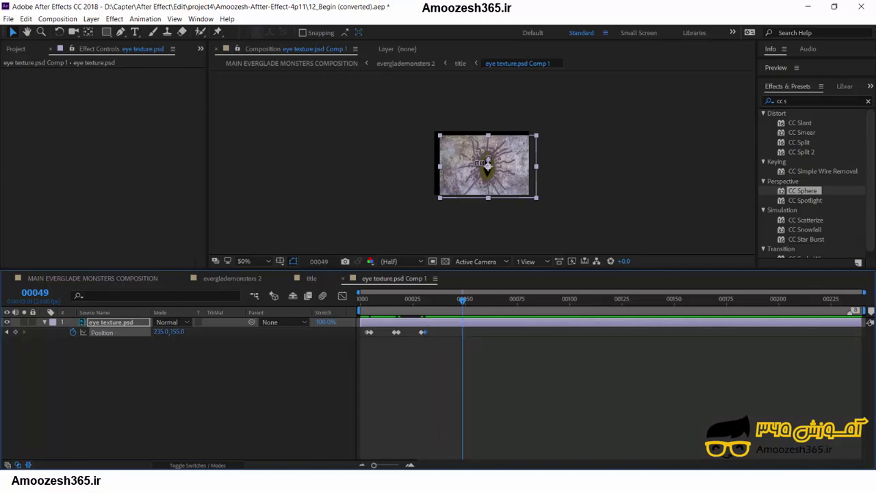
left_click(454, 335)
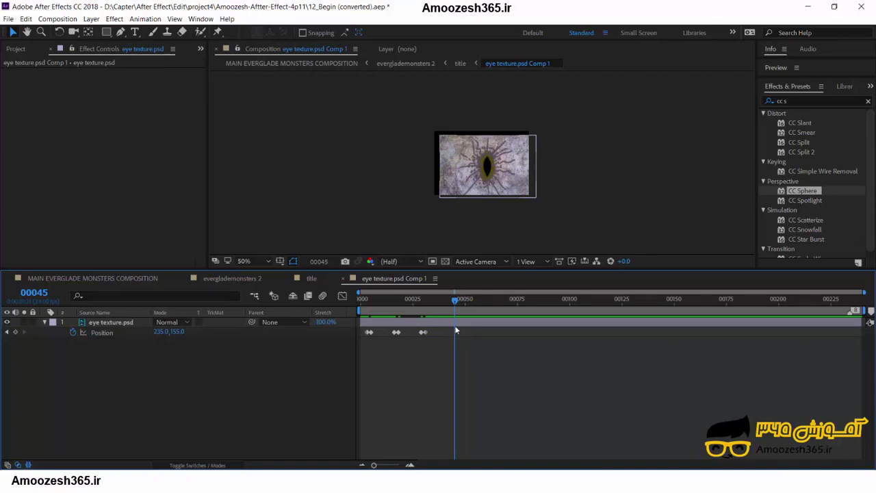
left_click(423, 332)
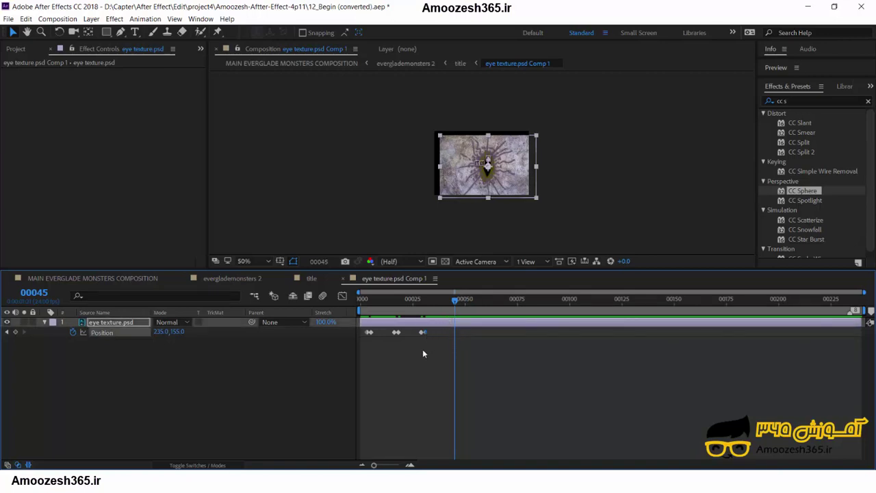
left_click(456, 333)
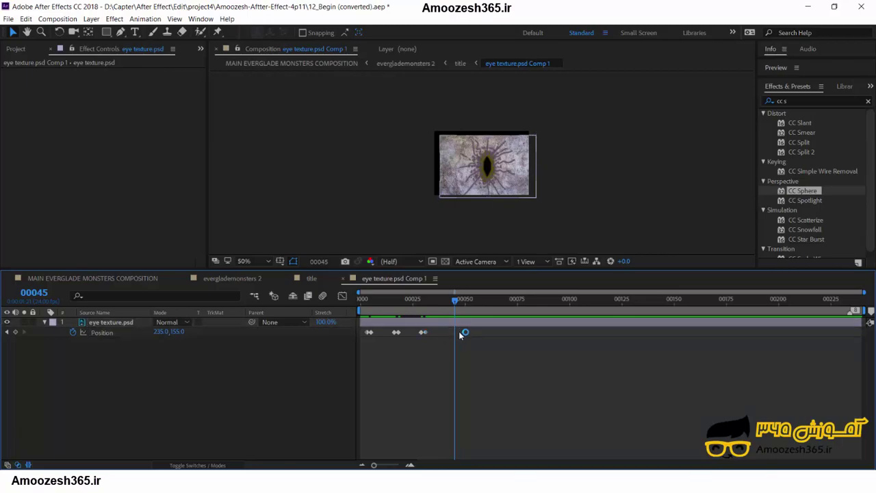